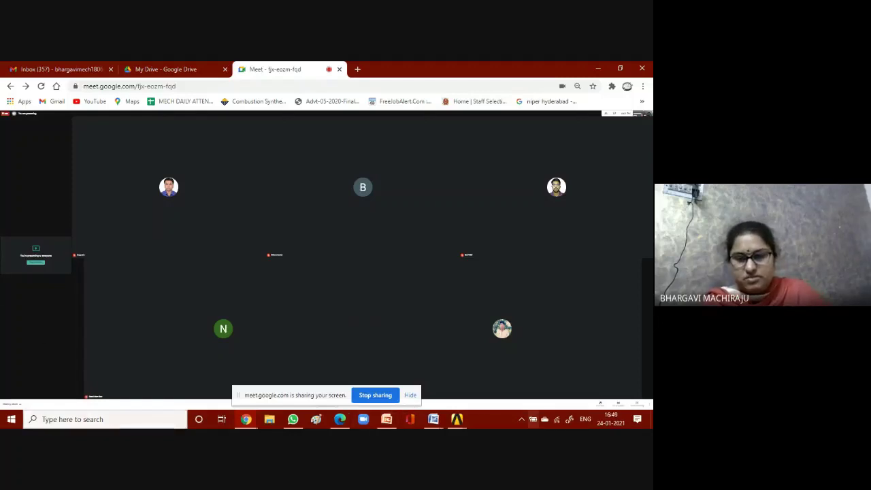
- Switch to the ANSYS Workbench project and add a standalone Static Structural system to the project schematic
click(459, 420)
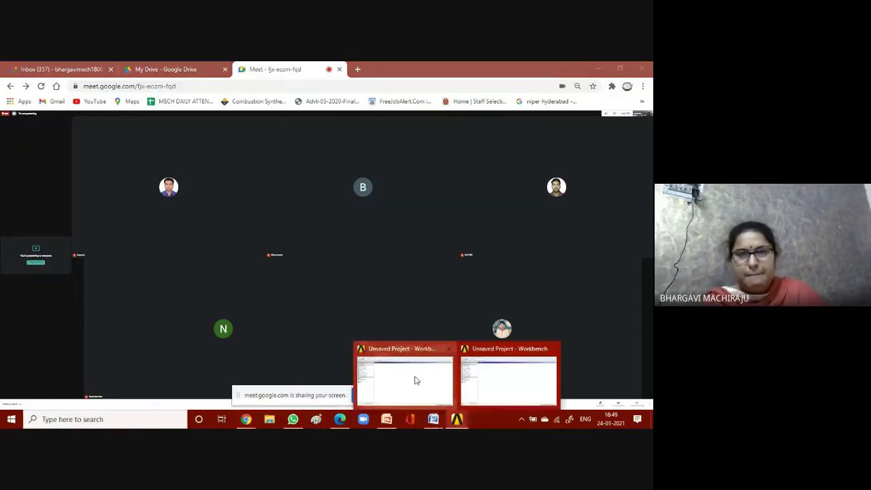
click(414, 379)
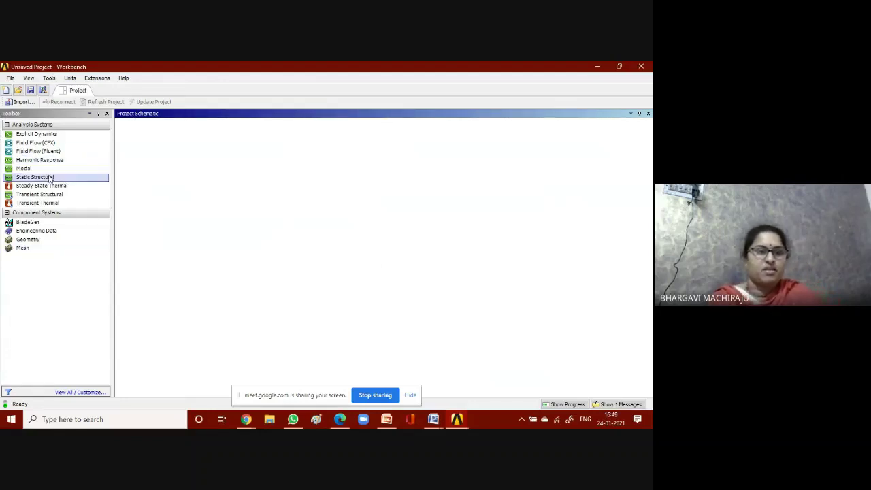
click(99, 179)
drag(171, 165, 165, 167)
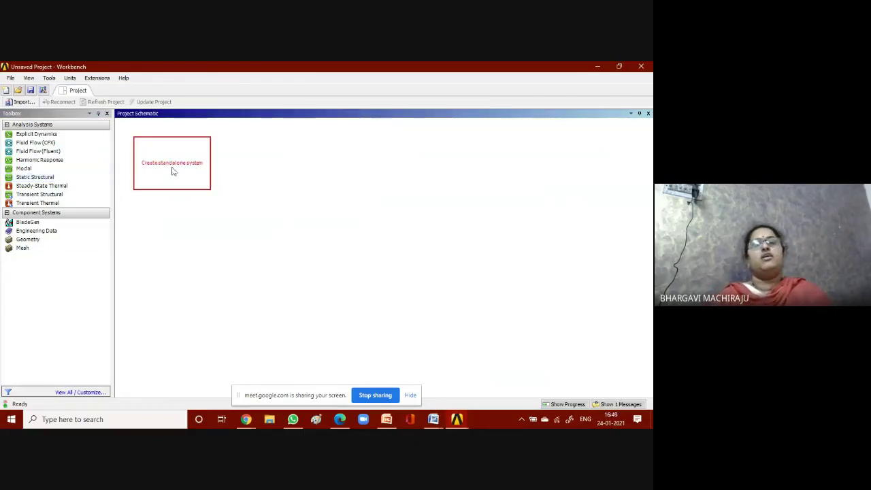
drag(172, 171, 172, 171)
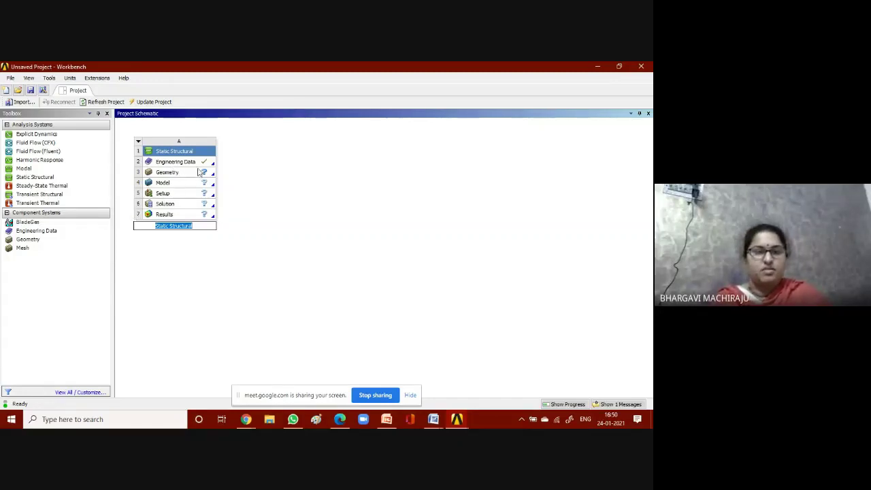
- Create a new DesignModeler geometry for the Static Structural system's Geometry cell
click(201, 166)
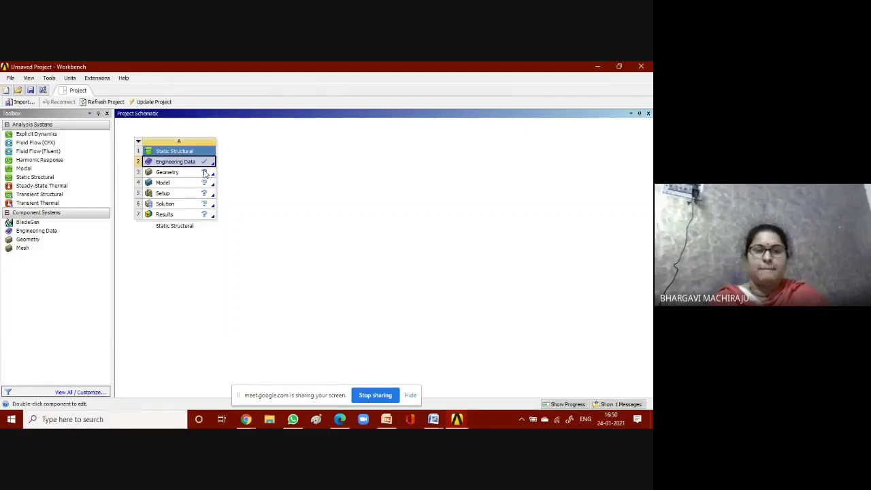
click(205, 173)
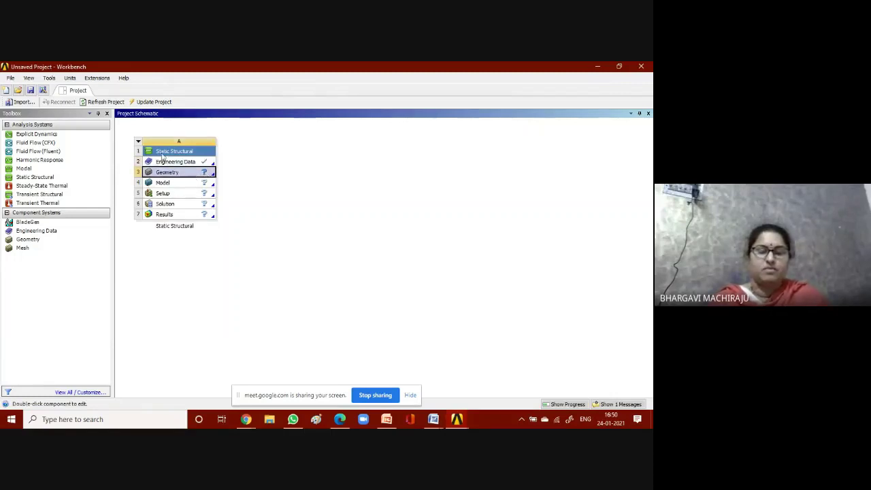
right_click(203, 173)
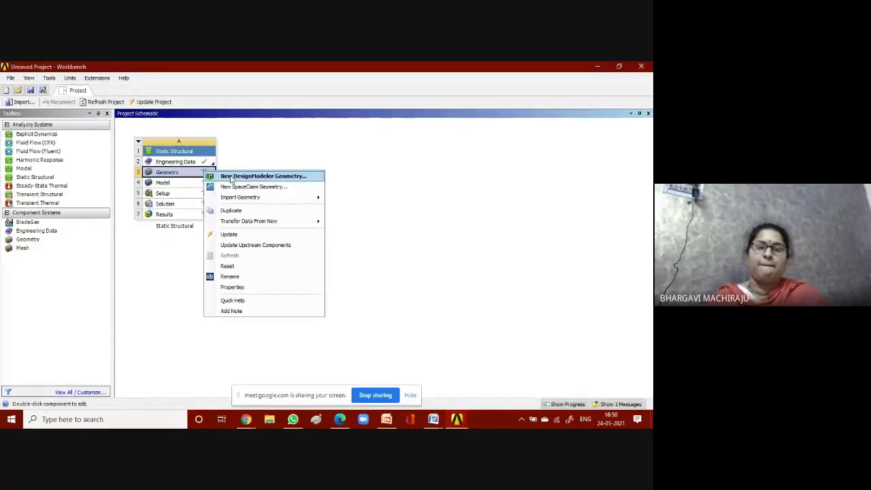
click(231, 177)
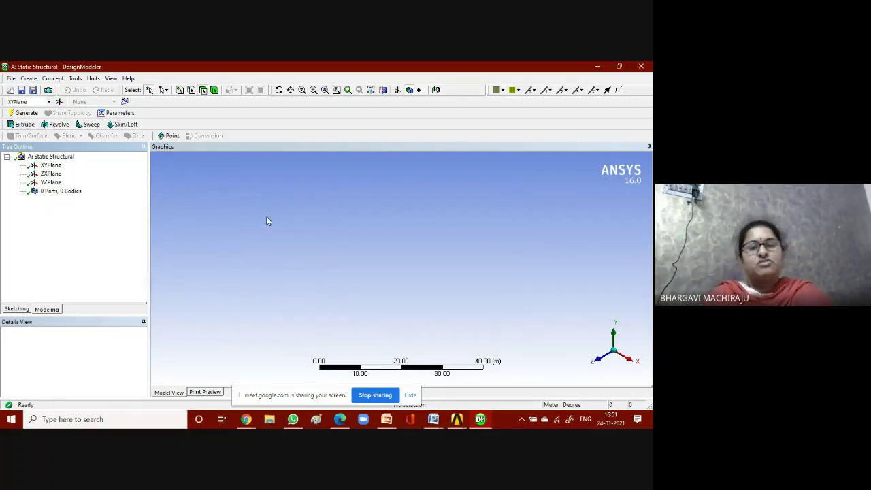
- Set the length unit to millimeter and display the XY plane axes face-on
click(90, 79)
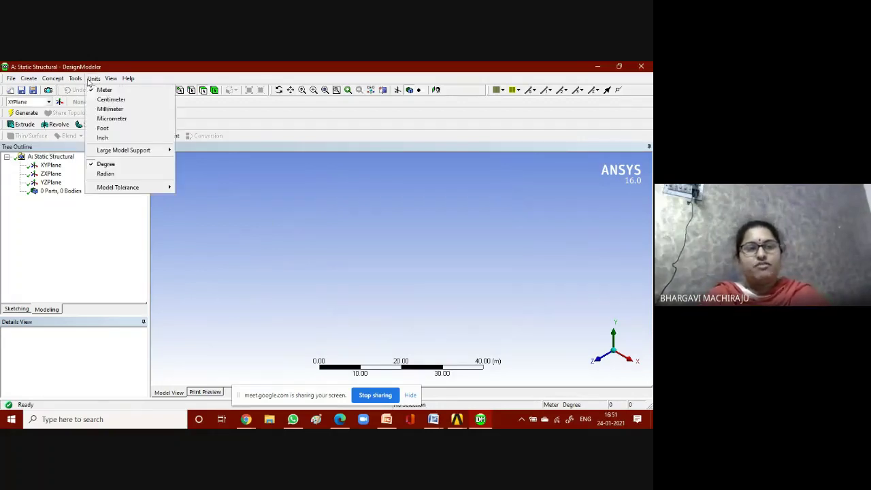
click(112, 111)
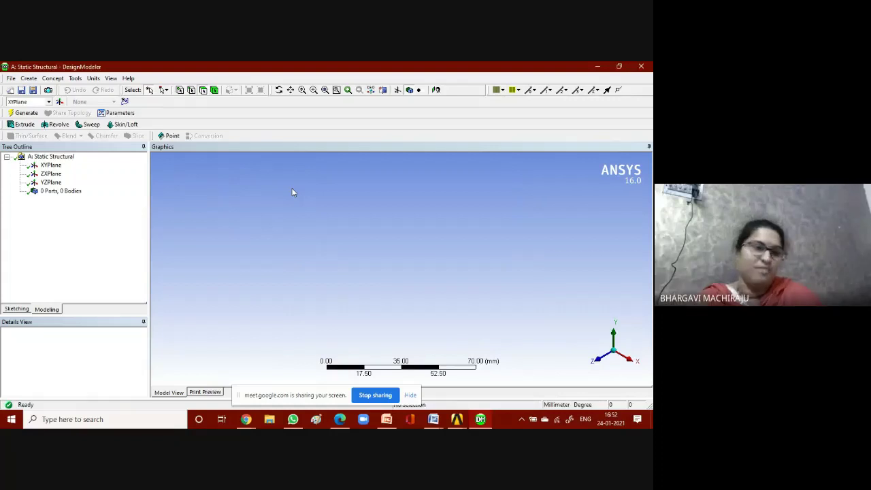
click(398, 90)
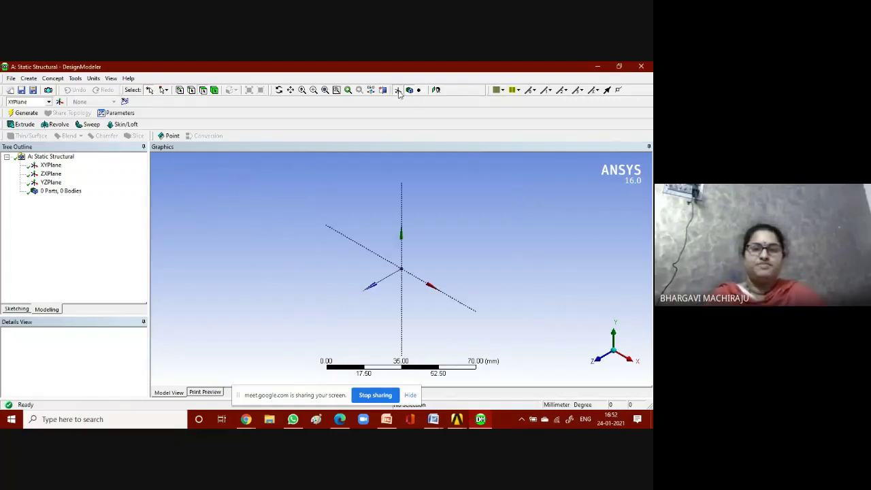
click(436, 91)
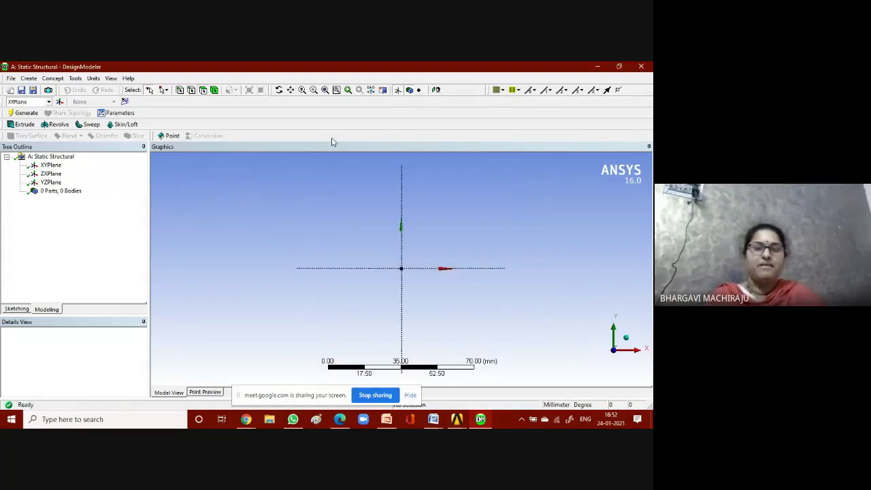
- Sketch a four-sided polygon centred on the XY plane origin, about 67 mm wide
click(17, 309)
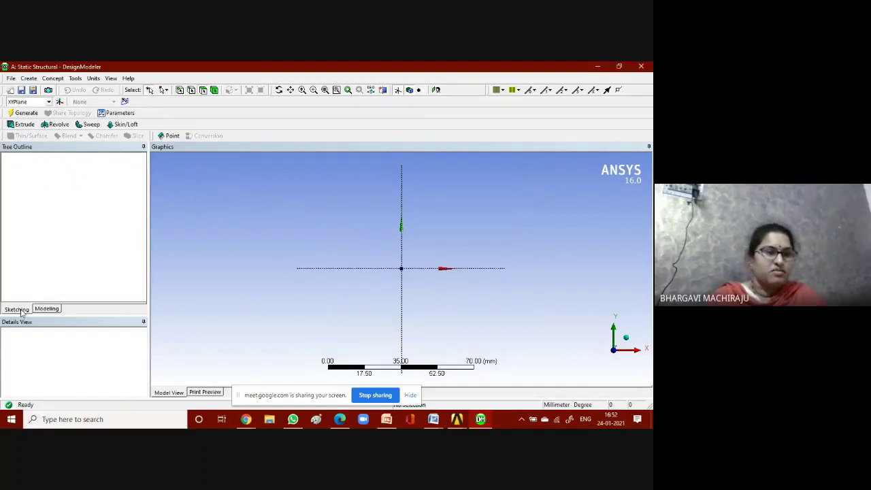
click(55, 204)
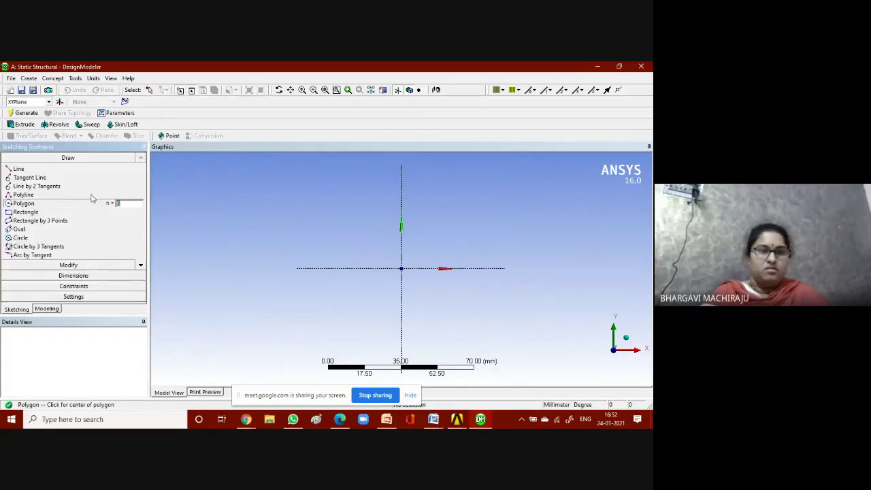
text(4)
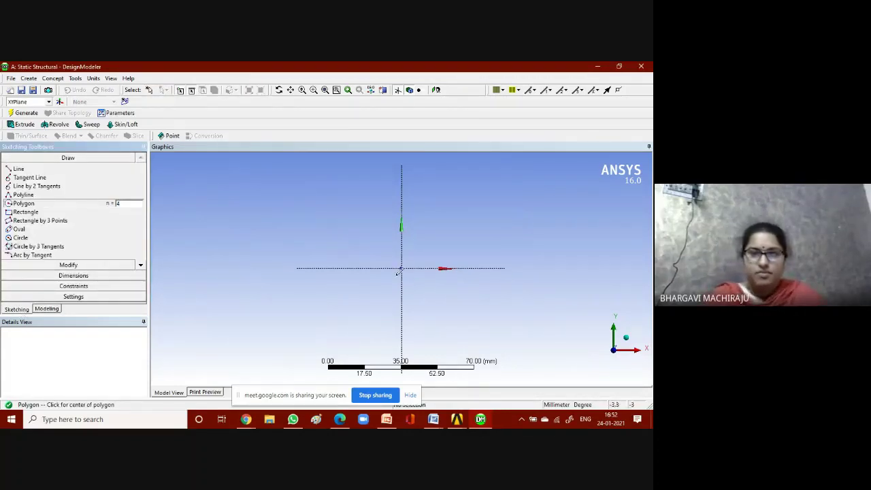
click(400, 270)
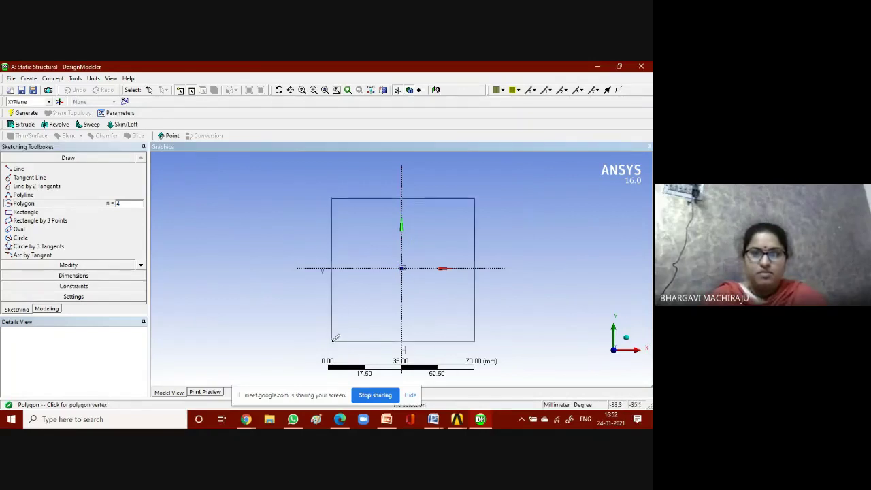
click(333, 338)
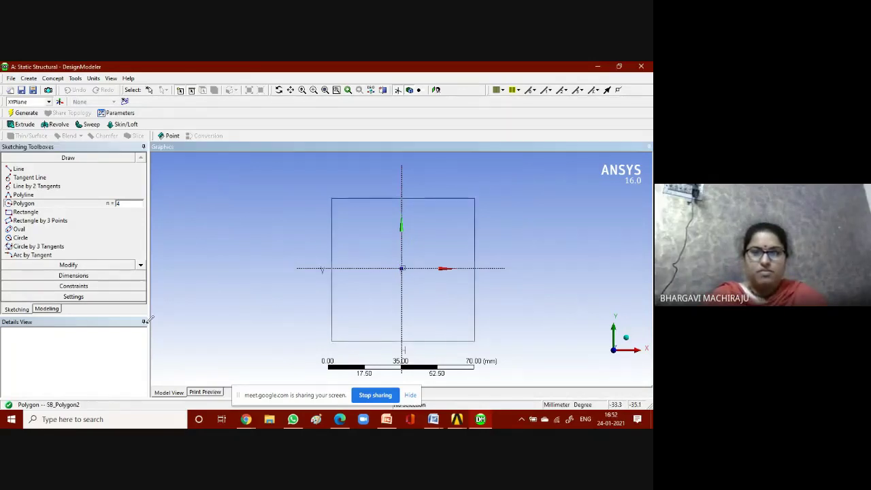
- Dimension the upper edge of the square and set its length to 100 mm
click(109, 276)
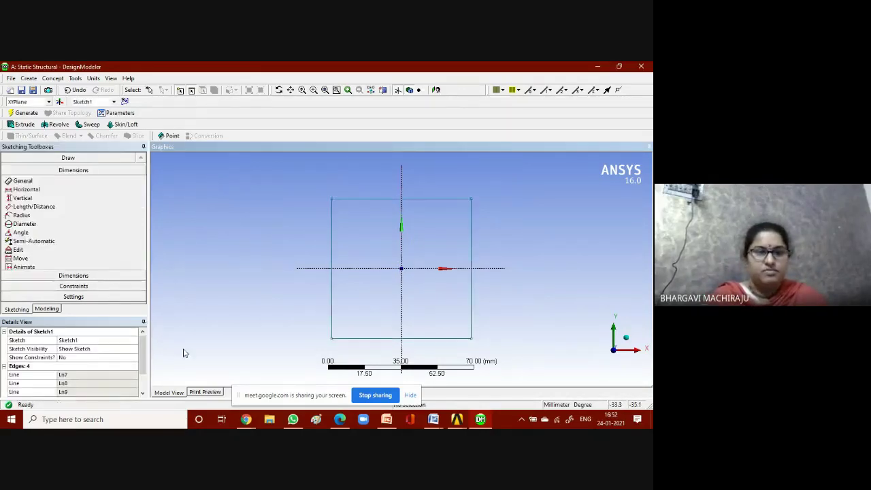
click(379, 200)
click(370, 174)
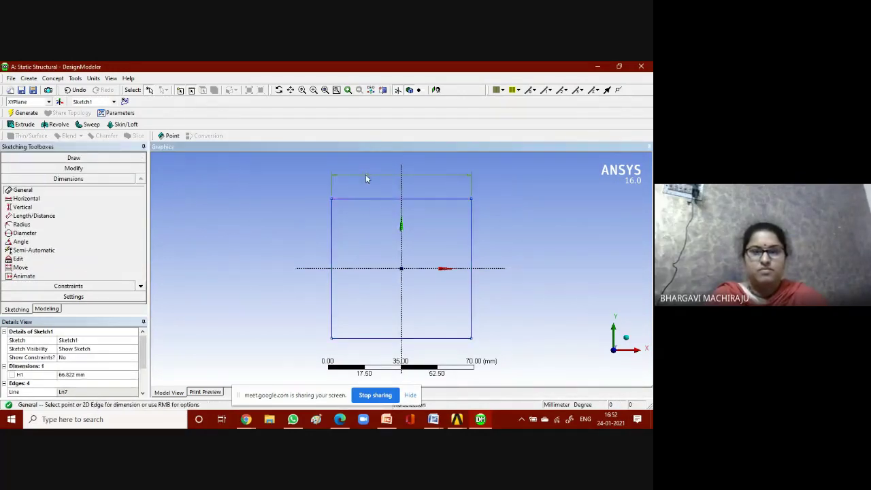
click(79, 380)
text(1)
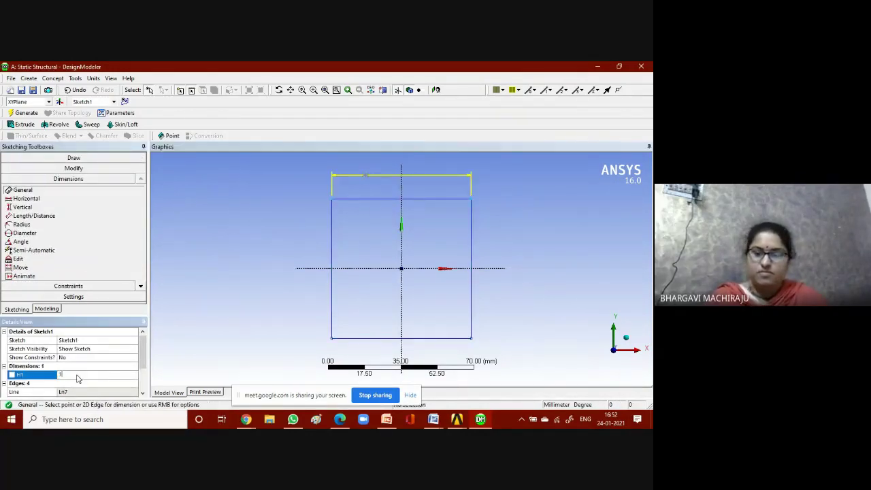
text(00)
key(Return)
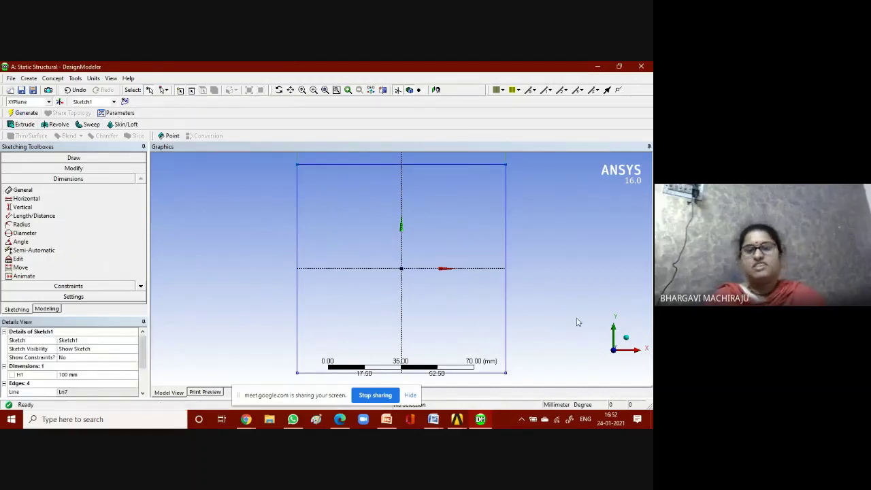
scroll(574, 325, down, 1)
scroll(437, 242, down, 2)
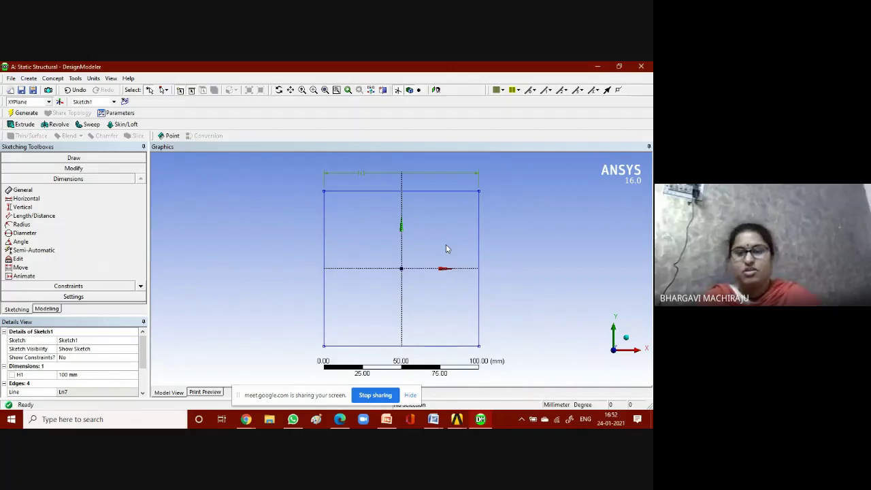
- Start an Extrude of the square sketch with Add Material and set its direction to Reversed
click(629, 340)
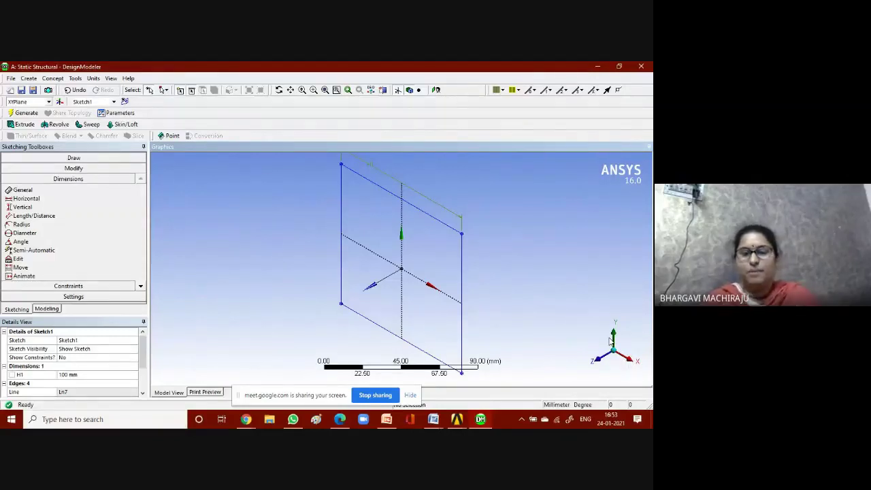
middle_drag(350, 272, 354, 293)
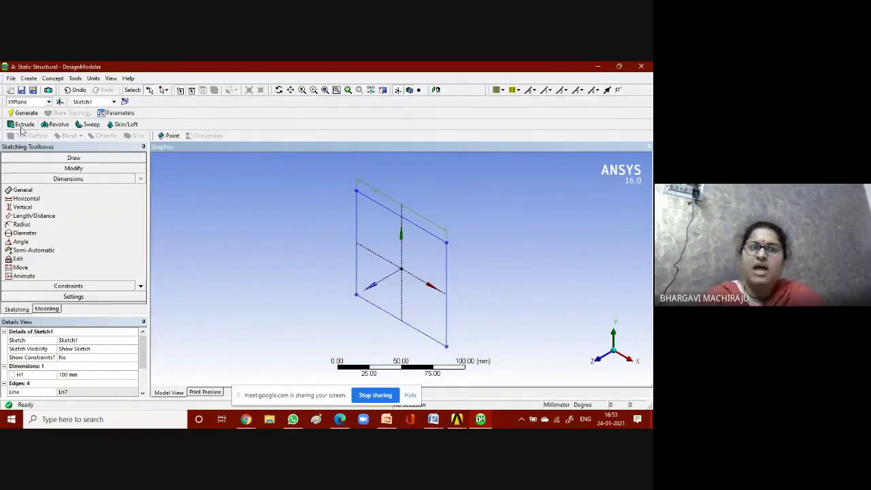
click(22, 126)
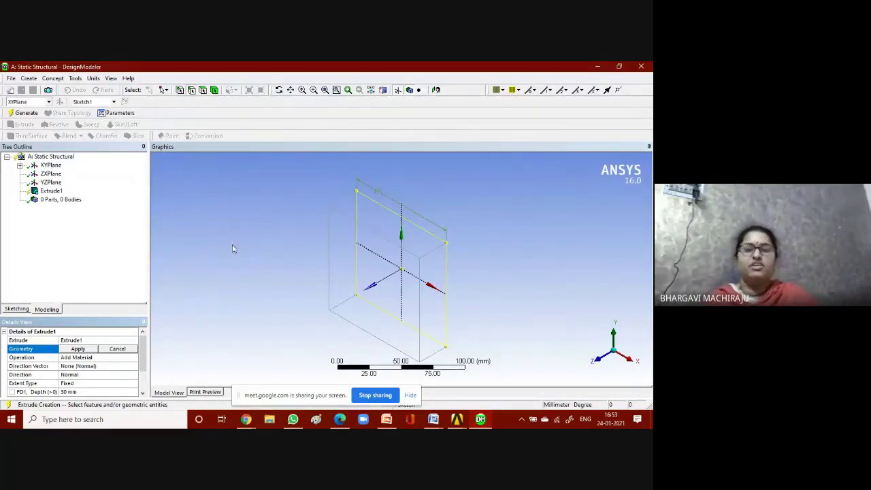
click(80, 350)
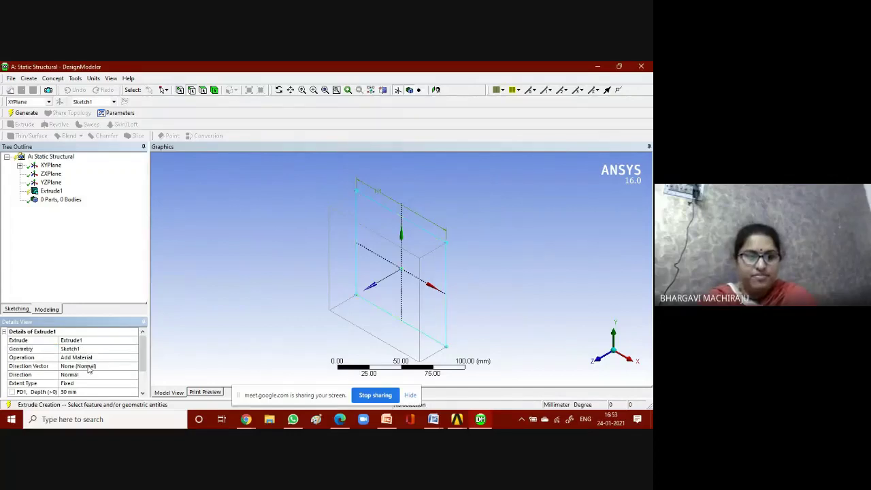
click(126, 376)
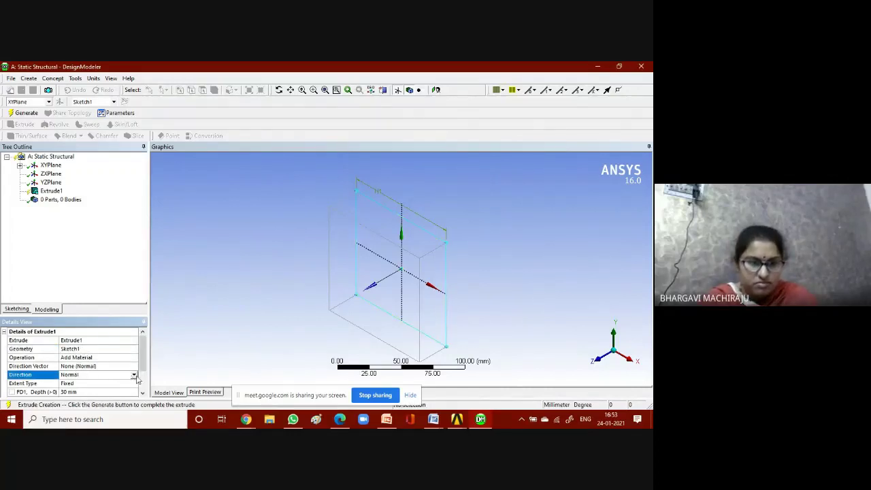
click(133, 375)
click(113, 388)
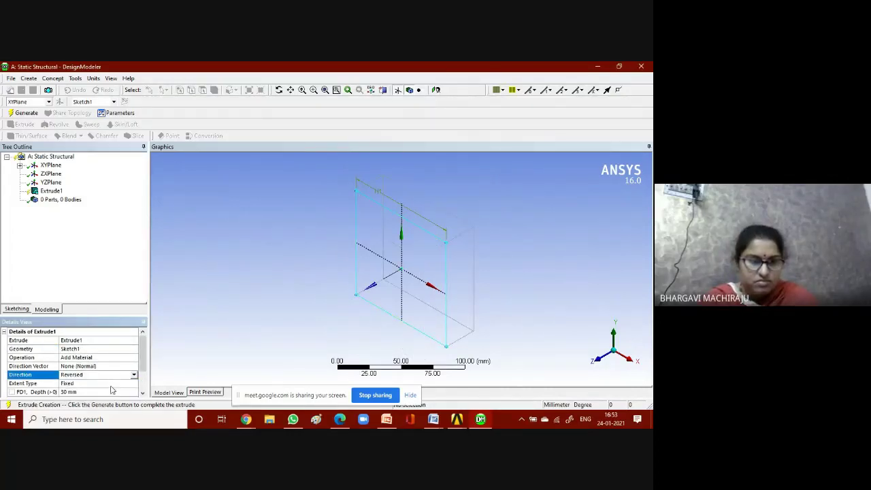
- Set the extrusion depth to 100 mm
click(110, 391)
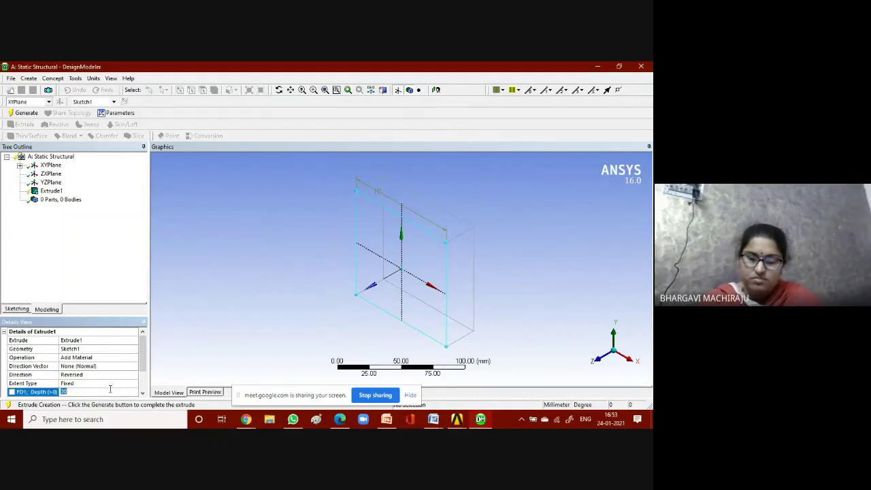
text(100)
key(Return)
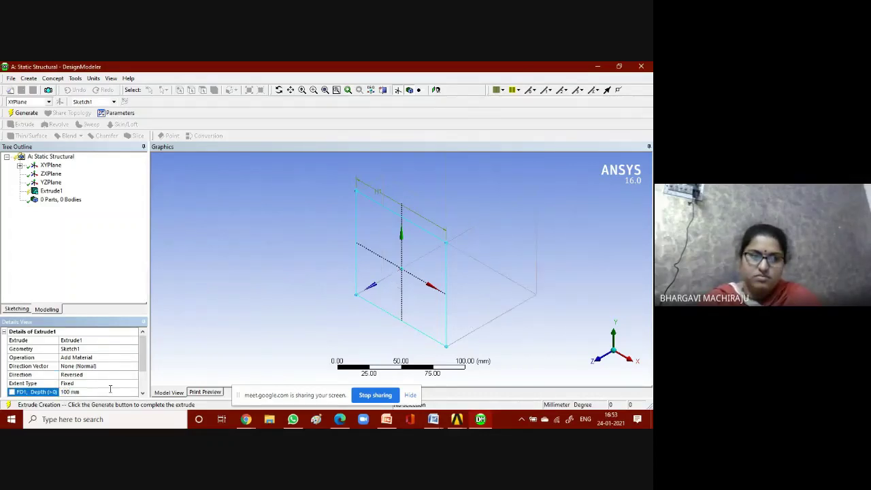
- Set the extrusion depth to 1000 mm and generate the solid beam
click(110, 390)
click(111, 388)
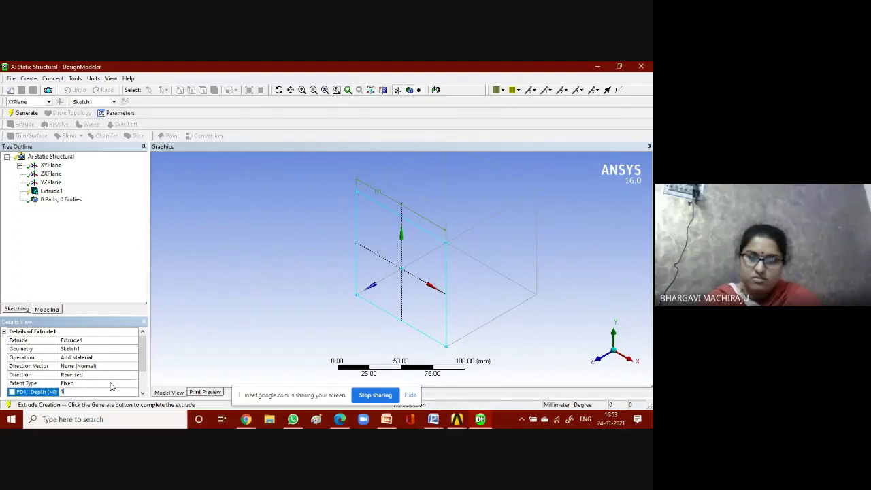
text(000)
key(Return)
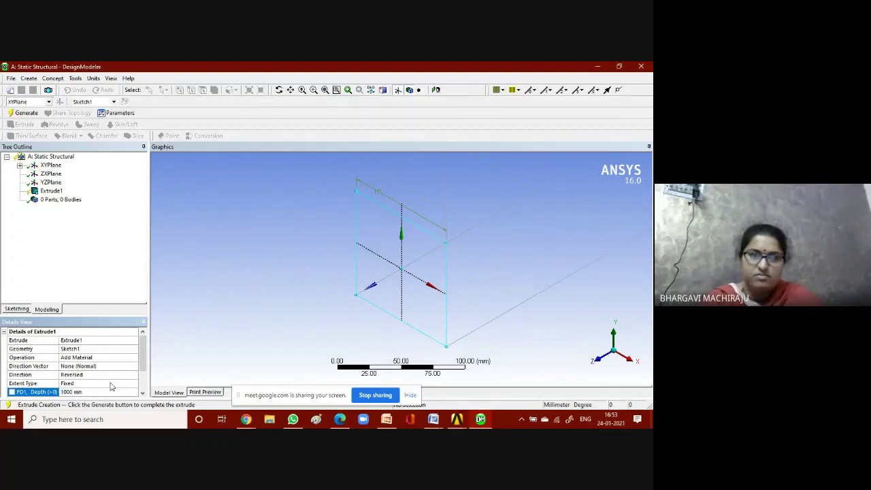
right_click(188, 307)
click(233, 400)
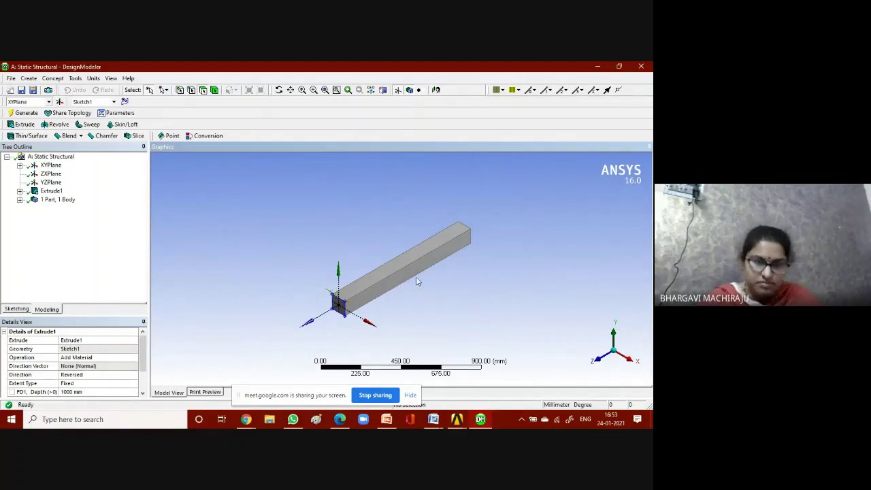
middle_drag(417, 281, 369, 292)
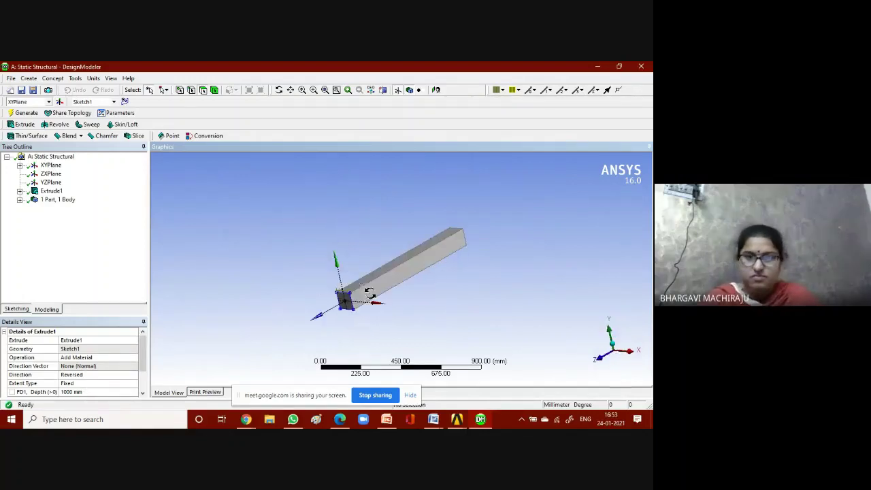
click(610, 348)
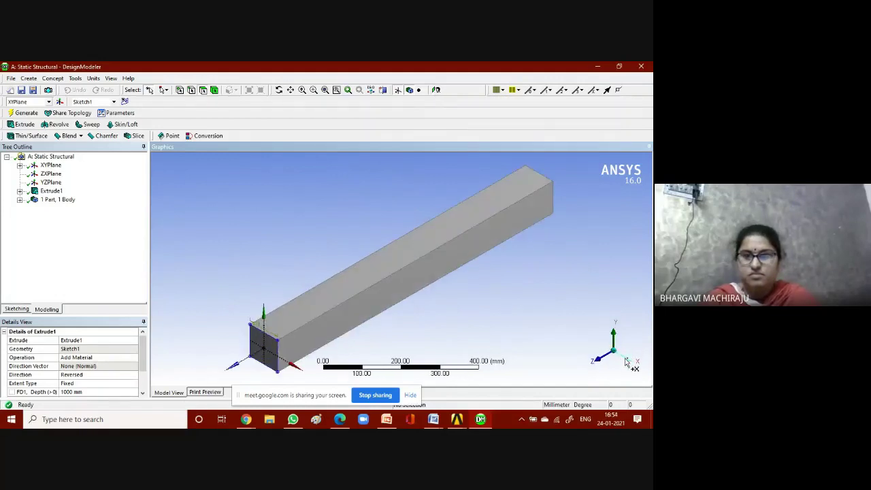
- Set the square sketch's edge dimension H1 to 50 mm and regenerate the extruded beam
click(626, 362)
click(584, 350)
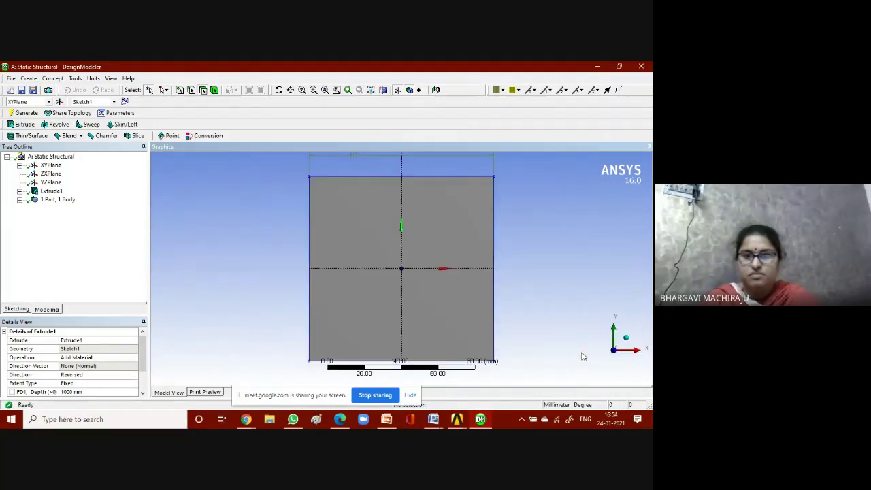
click(627, 341)
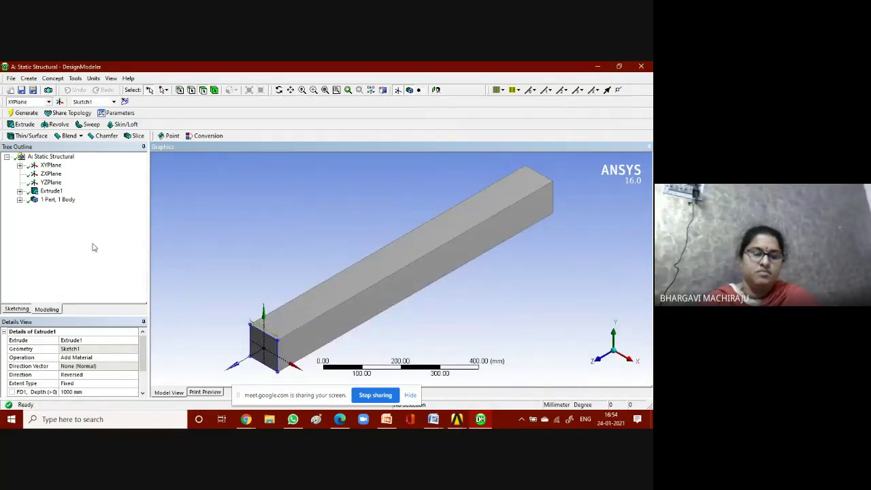
click(20, 166)
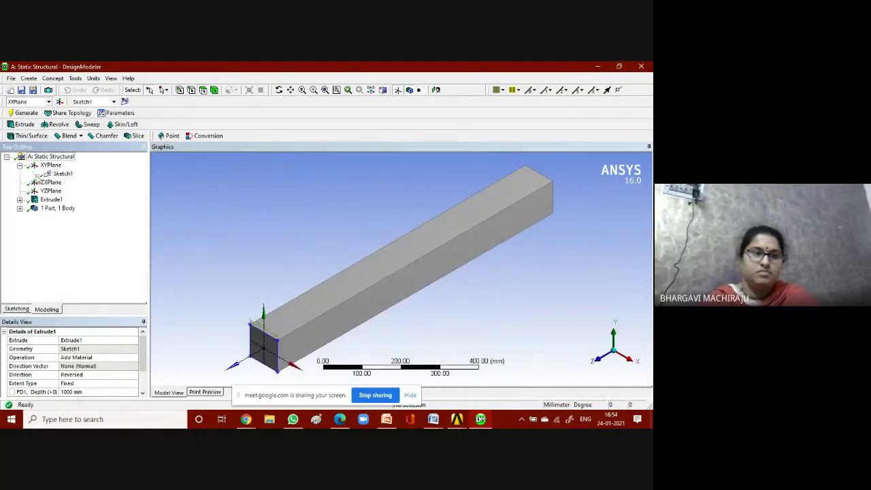
click(63, 175)
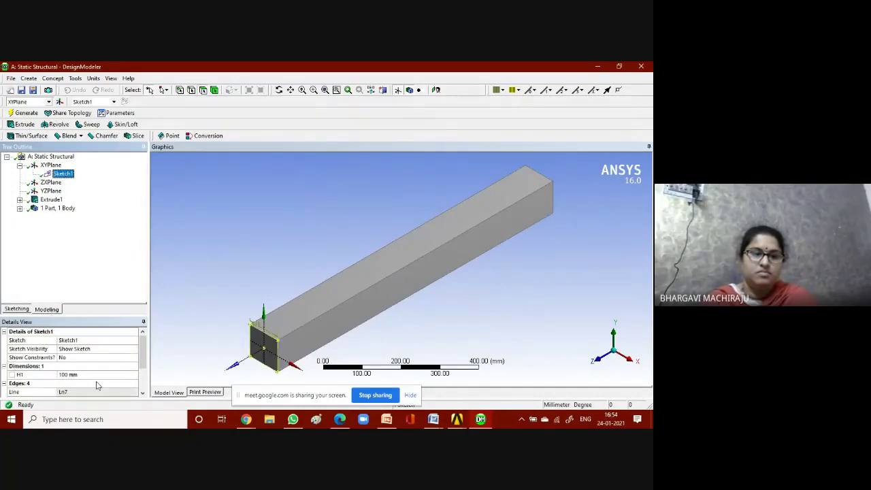
click(97, 375)
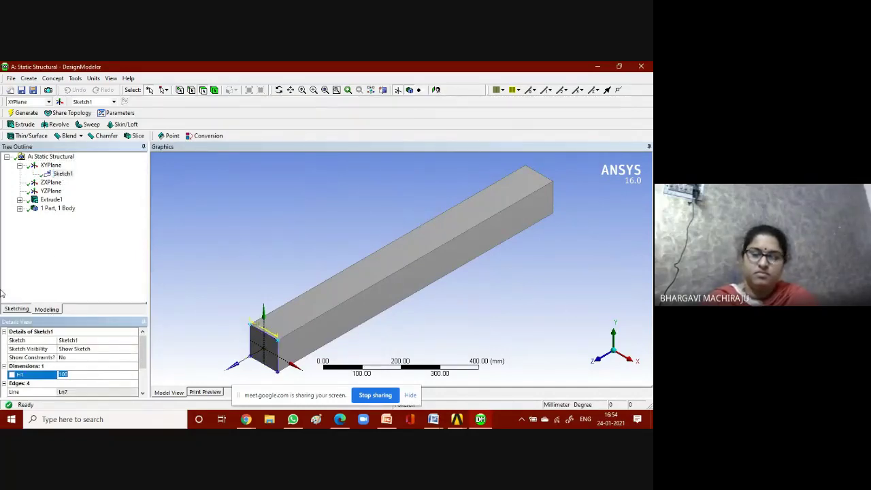
text(50)
key(Return)
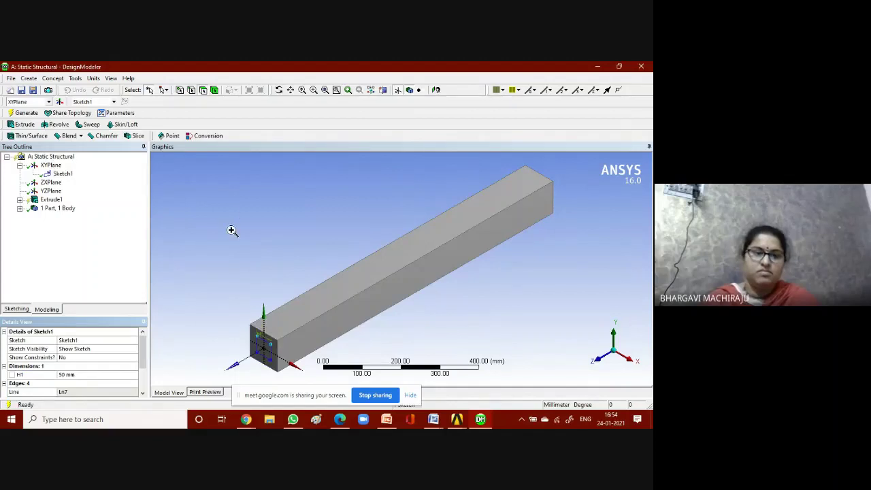
right_click(260, 286)
click(286, 281)
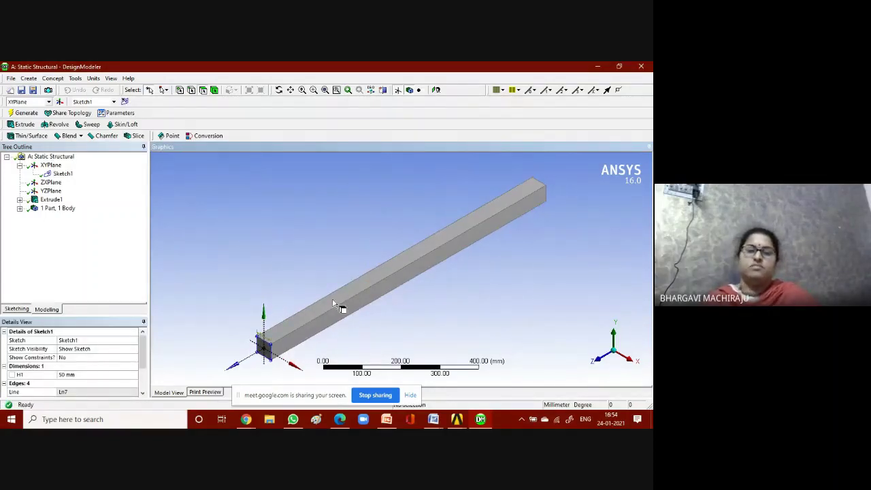
- Select the solid body under the part to examine its volume, surface area and face details
click(20, 209)
click(60, 217)
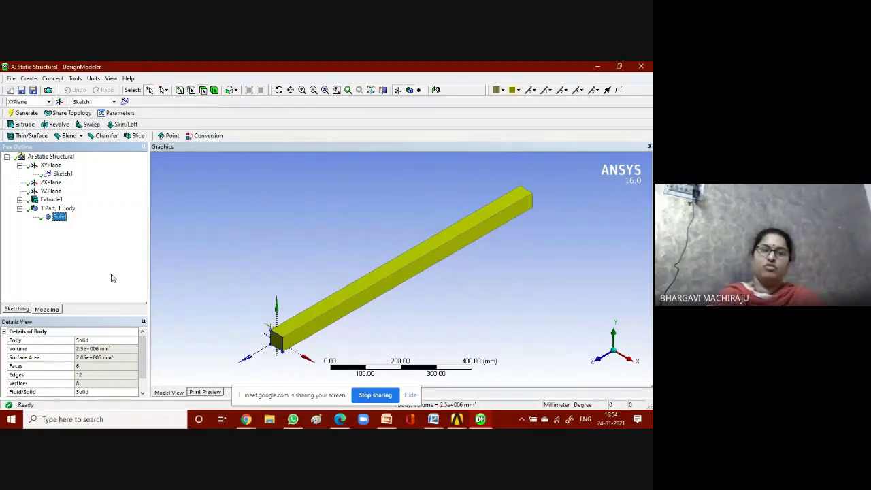
click(305, 280)
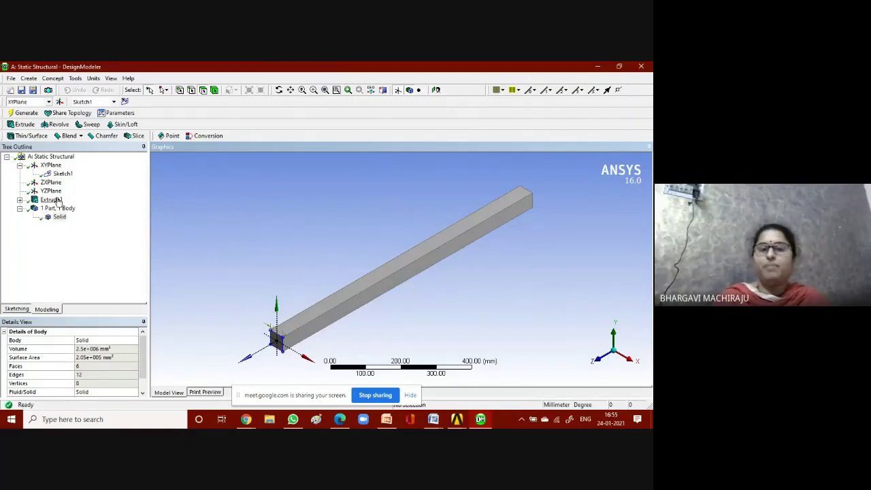
- Switch to the Workbench project and open the Static Structural system's Engineering Data
click(458, 419)
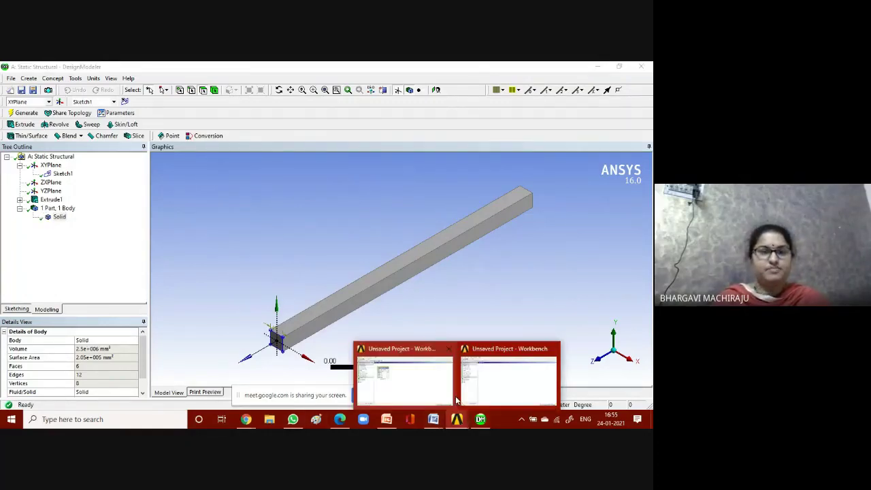
click(455, 399)
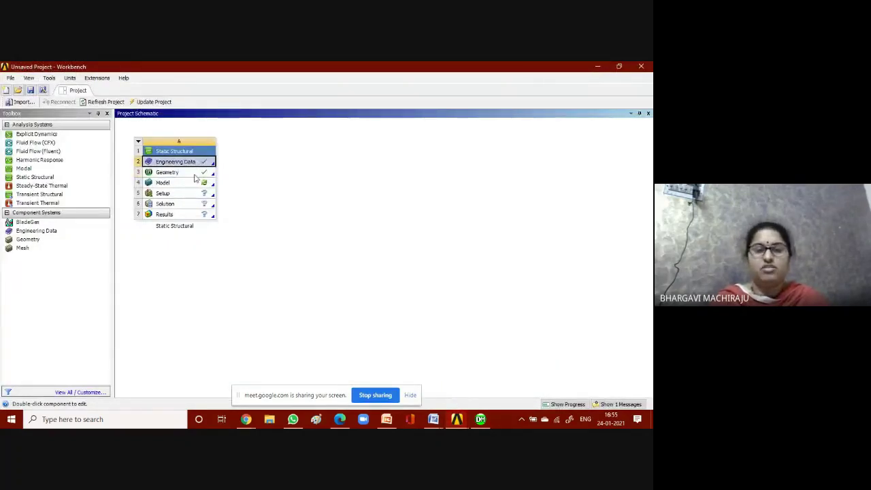
double_click(194, 163)
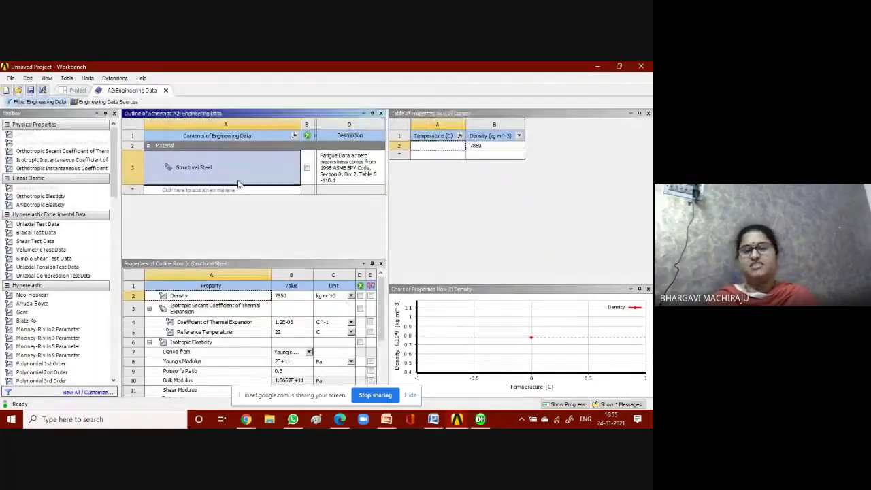
- Add Concrete from the General Materials data source to the project's engineering data
click(107, 102)
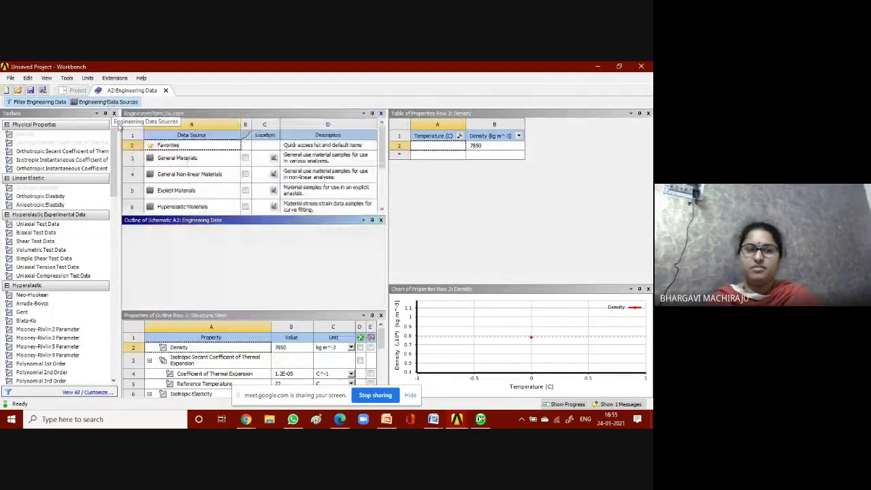
click(176, 158)
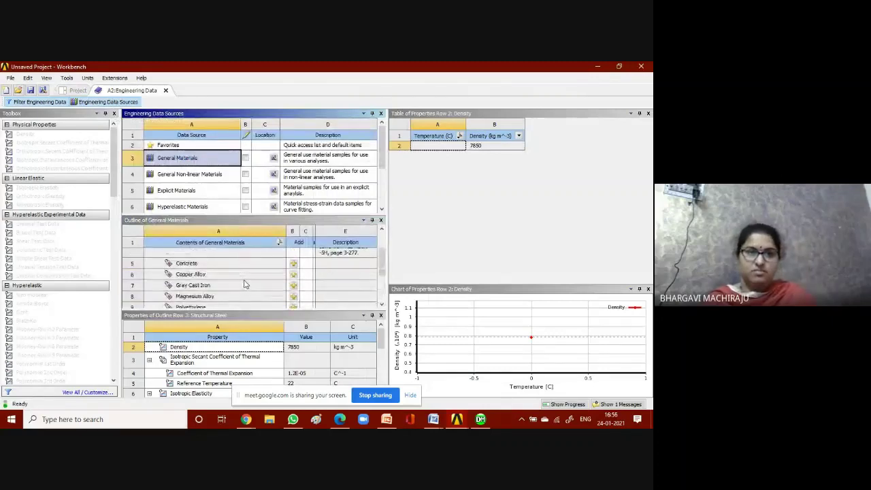
scroll(245, 283, up, 3)
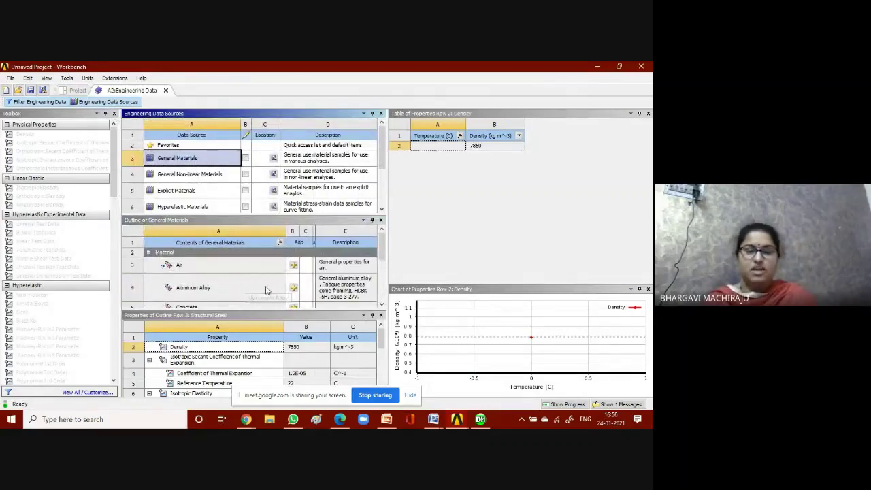
scroll(241, 283, down, 3)
scroll(242, 284, up, 3)
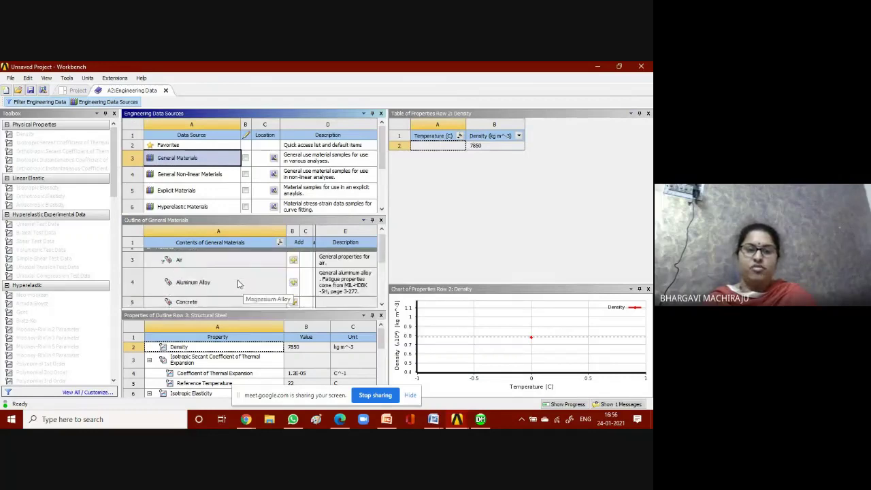
click(297, 303)
- Add Stainless Steel from General Materials and return from the data sources to the project's own material list
scroll(261, 292, down, 3)
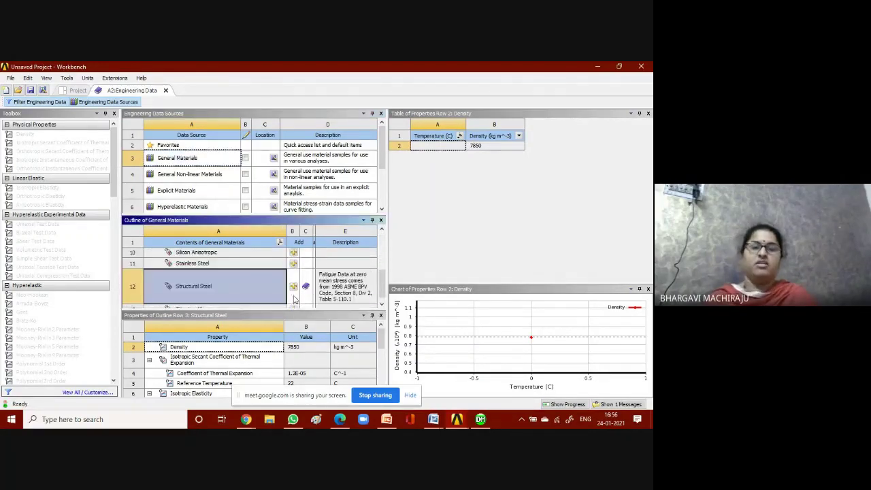
scroll(261, 291, up, 1)
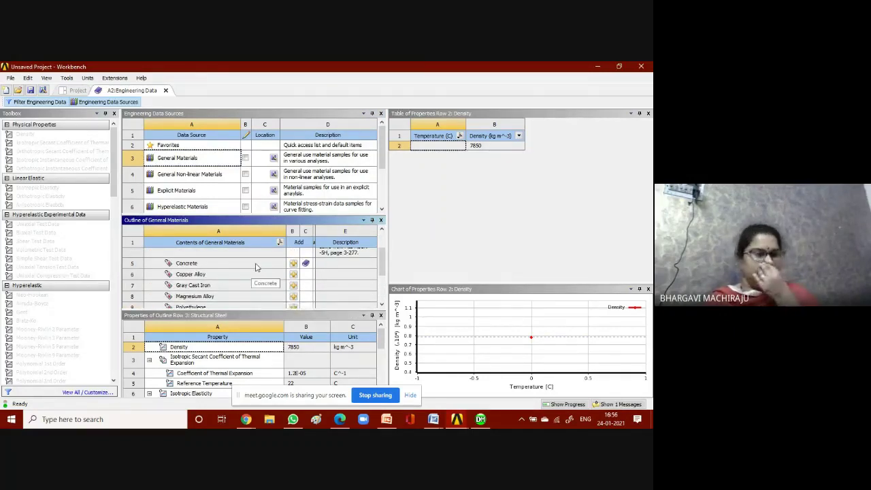
scroll(247, 289, down, 1)
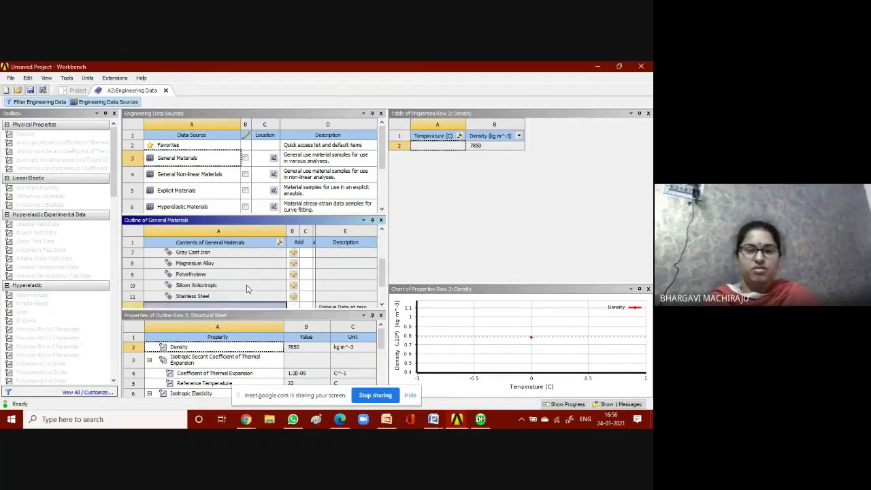
scroll(248, 289, down, 2)
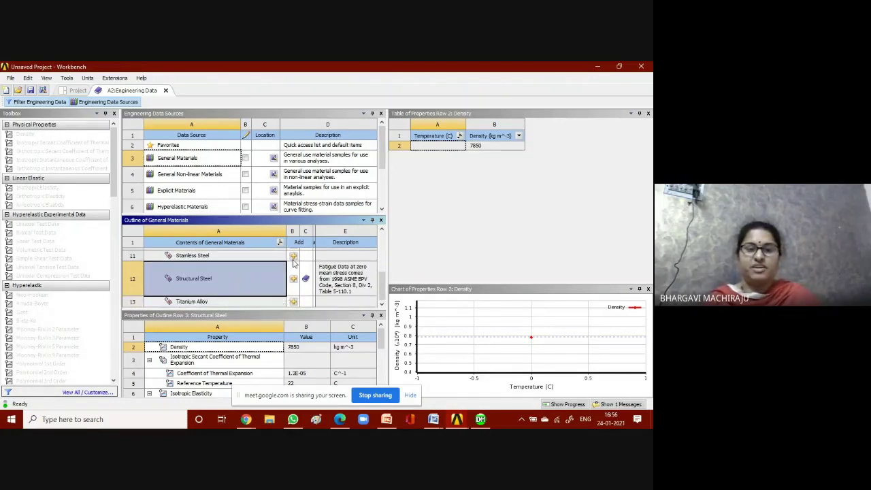
scroll(259, 292, up, 5)
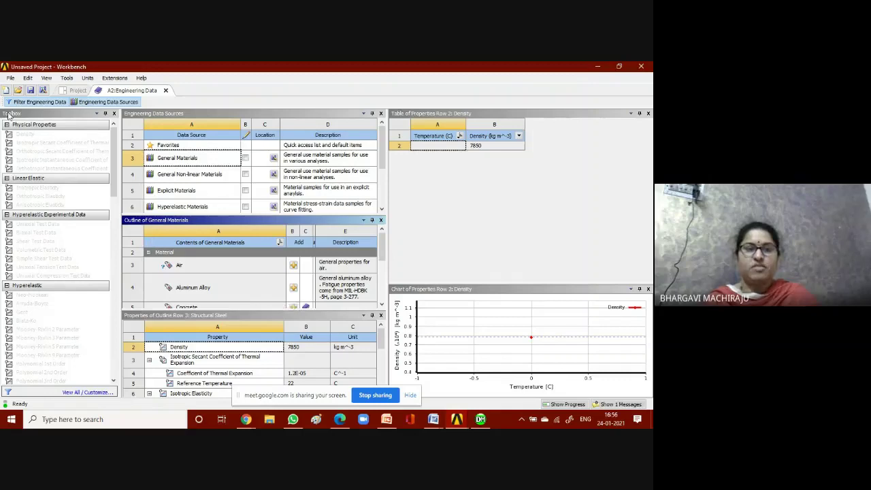
click(52, 102)
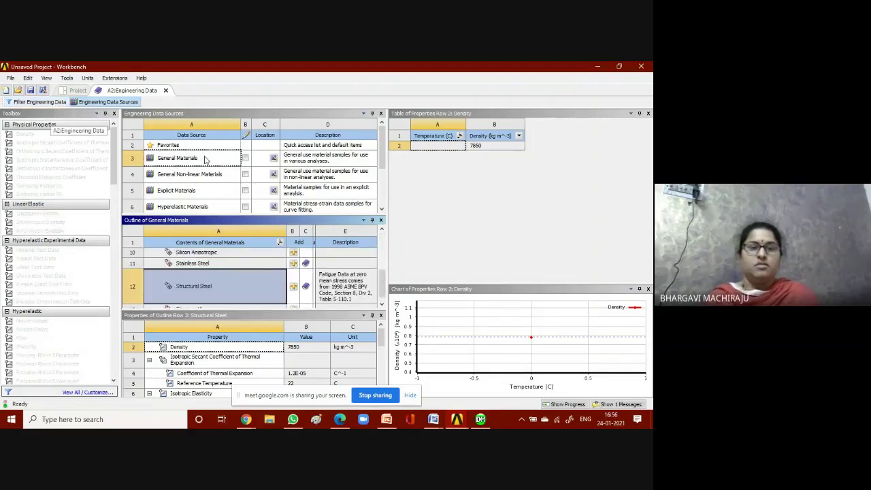
click(87, 102)
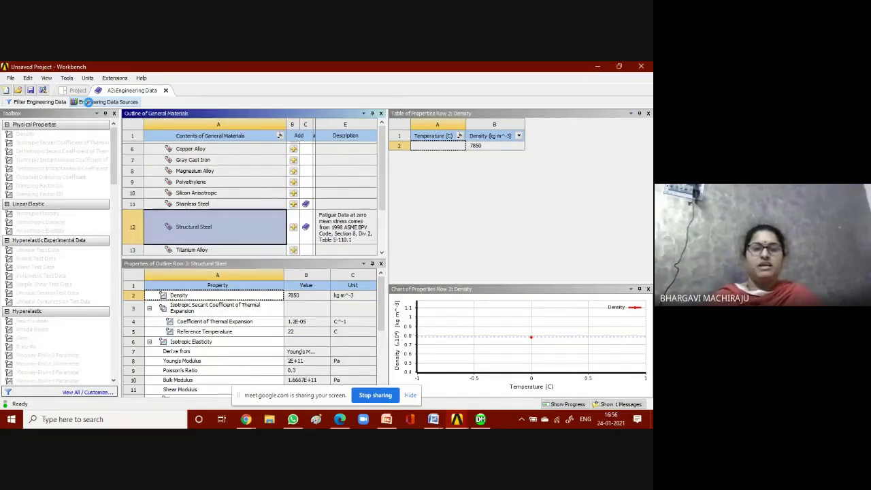
click(87, 101)
- Enlarge the material properties table and compare the properties of Concrete and Structural Steel
drag(235, 241, 234, 209)
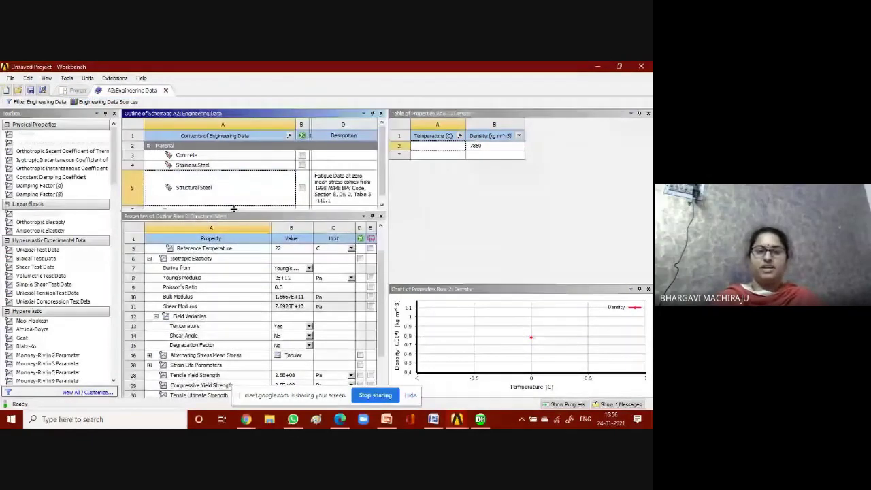
click(233, 157)
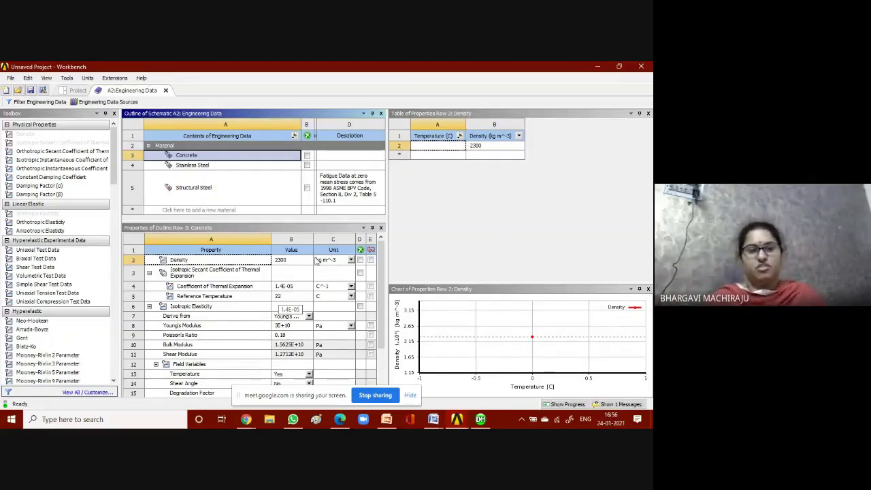
click(249, 173)
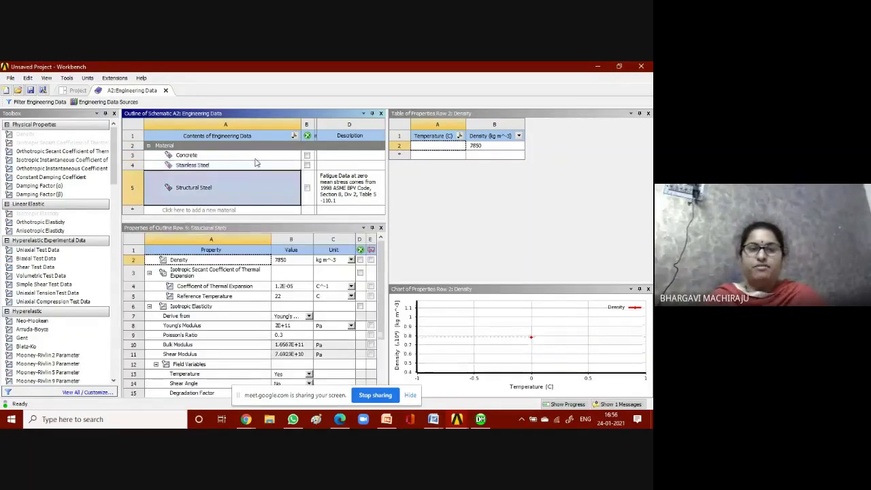
click(257, 156)
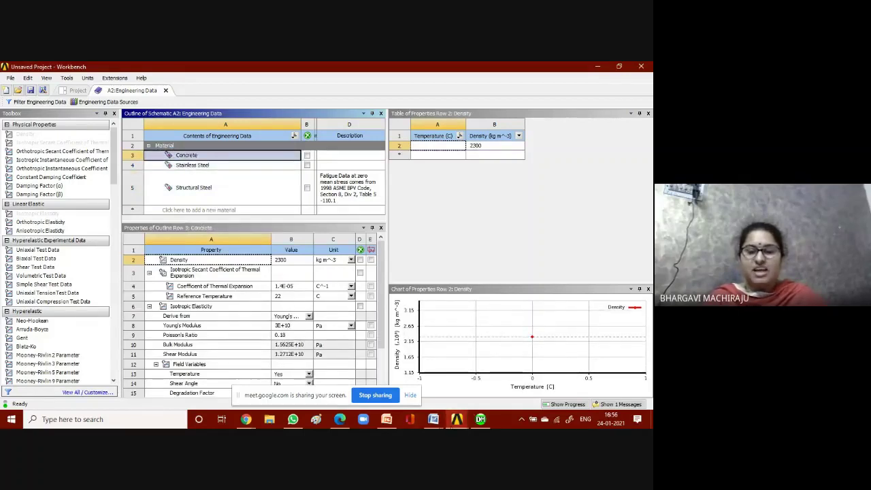
- Switch to DesignModeler to view the beam, and return to the Workbench project schematic
mouse_move(481, 418)
click(509, 369)
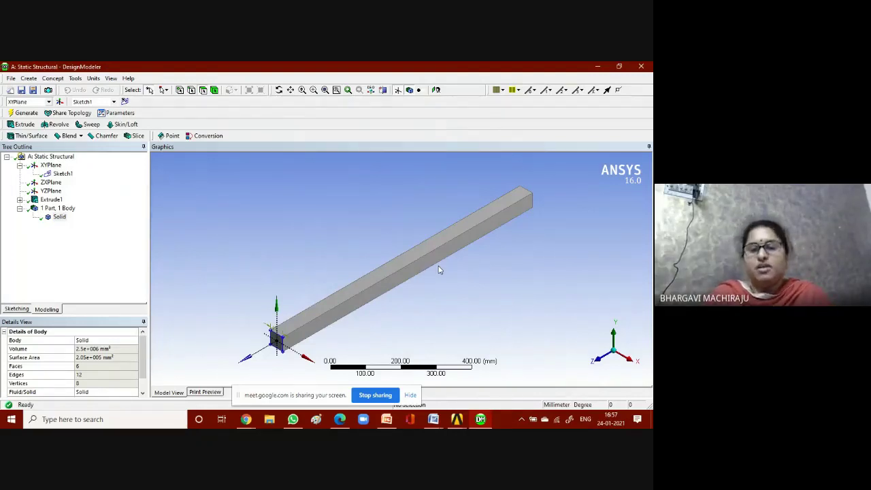
click(457, 419)
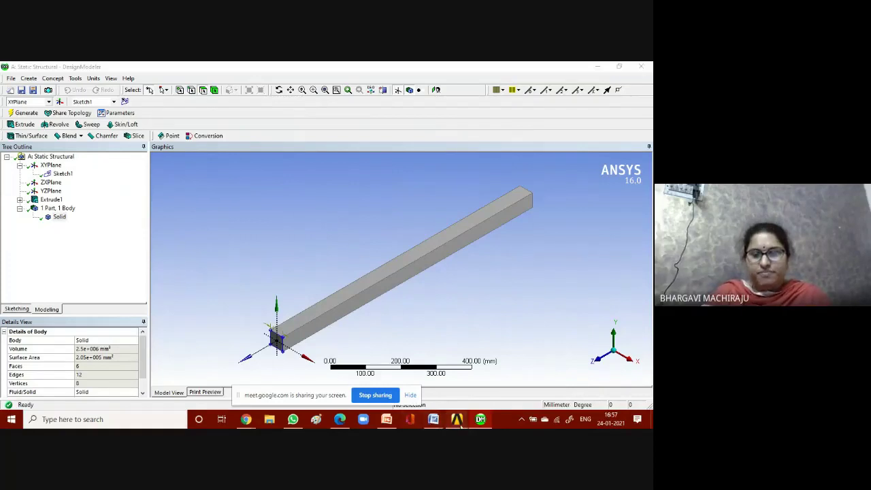
click(434, 394)
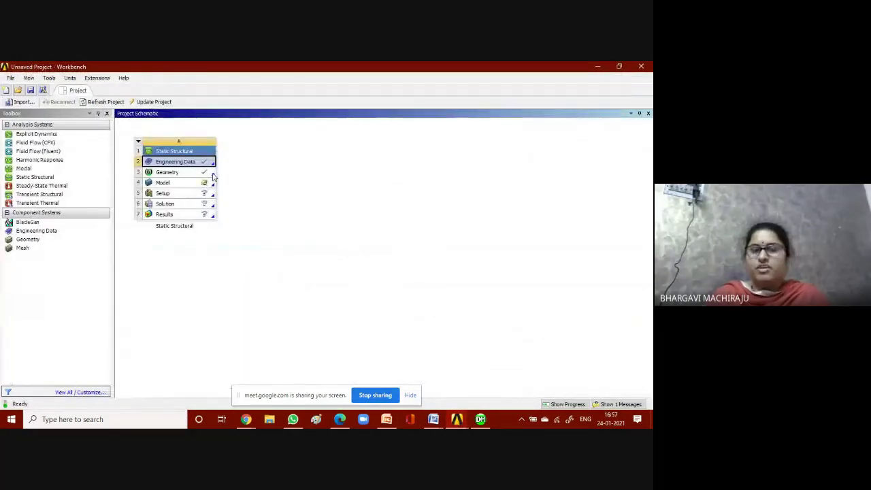
- Open the Static Structural system's Model in Mechanical
click(203, 176)
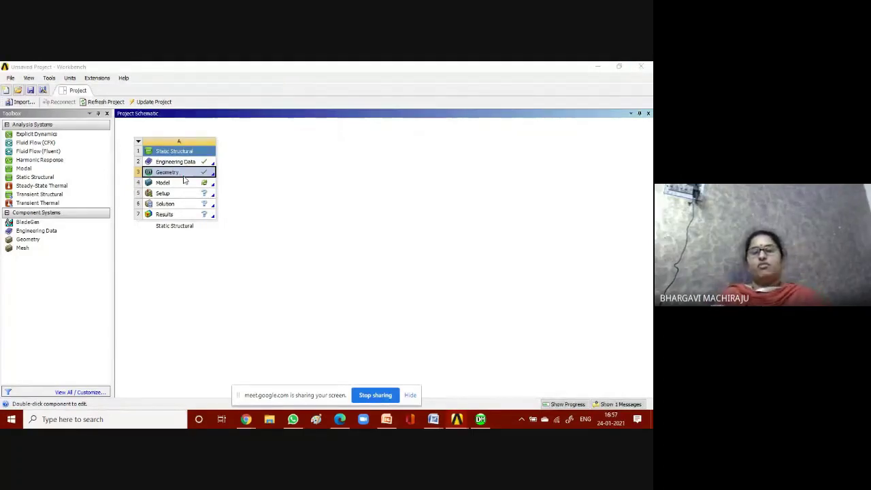
mouse_move(184, 180)
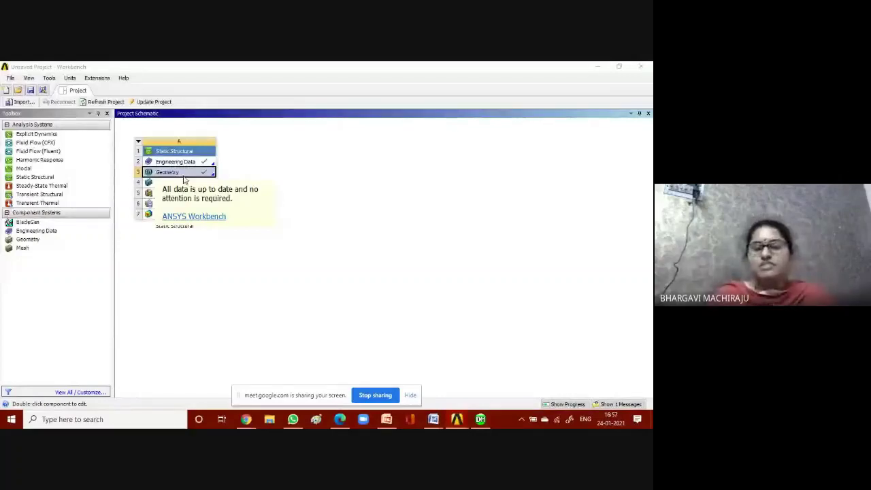
double_click(183, 179)
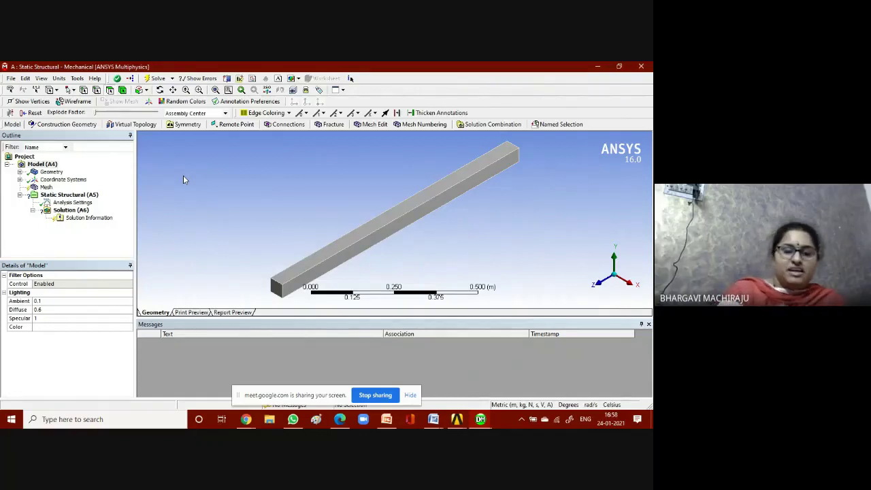
- Switch from Mechanical to the Workbench window to view the Static Structural system's cells in the project schematic
click(434, 420)
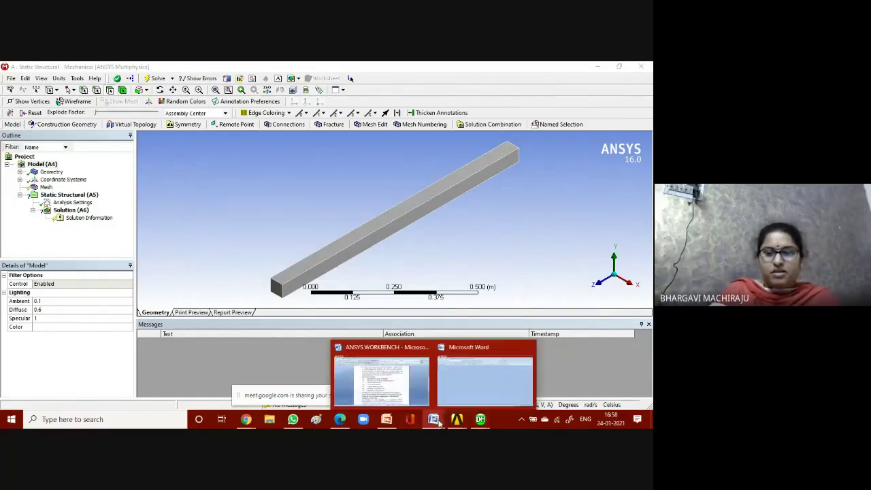
mouse_move(457, 420)
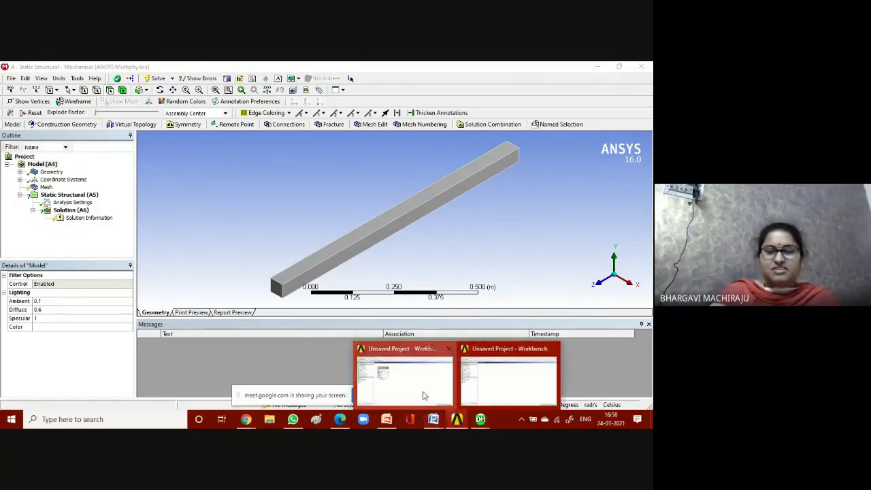
click(423, 395)
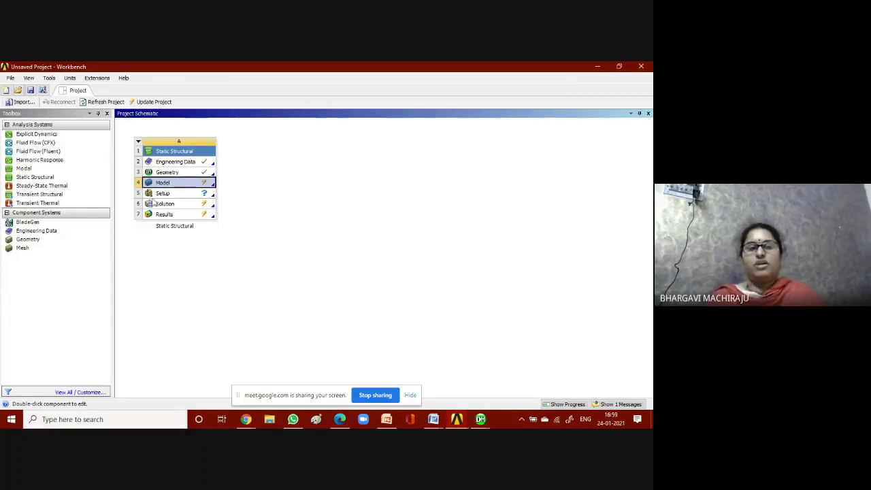
- Return to the Mechanical window and close the Messages pane to enlarge the view of the beam
click(460, 421)
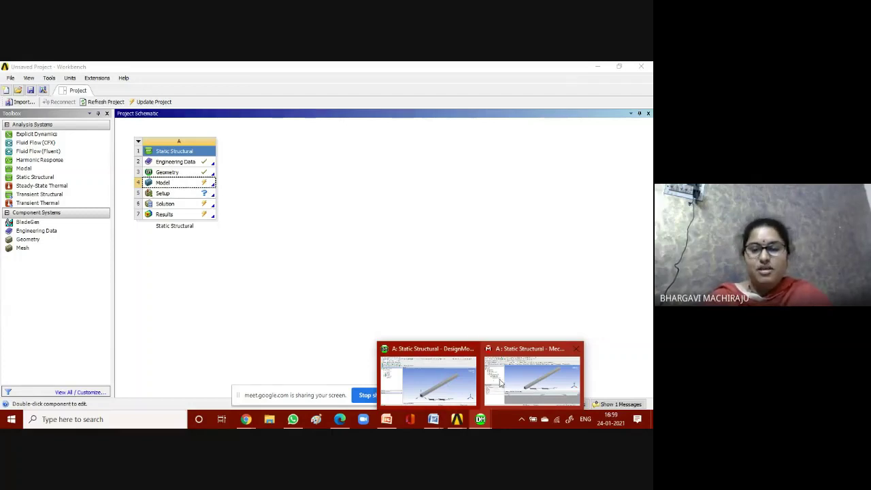
click(508, 384)
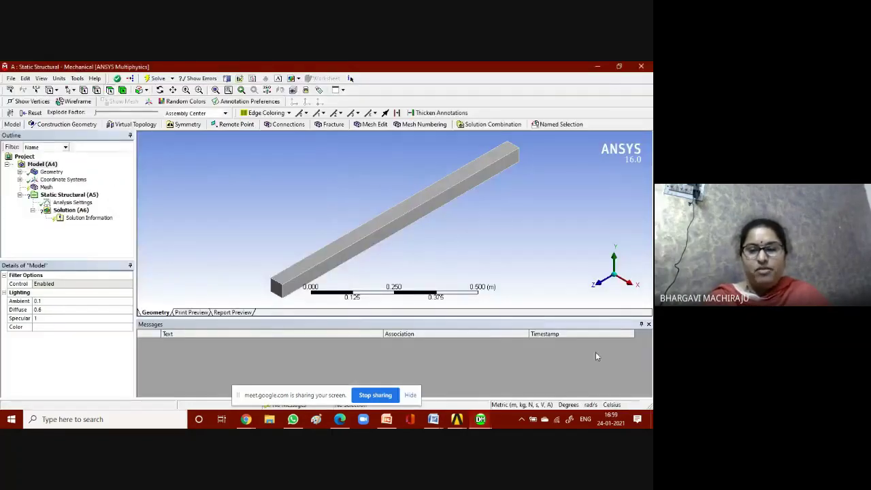
click(648, 325)
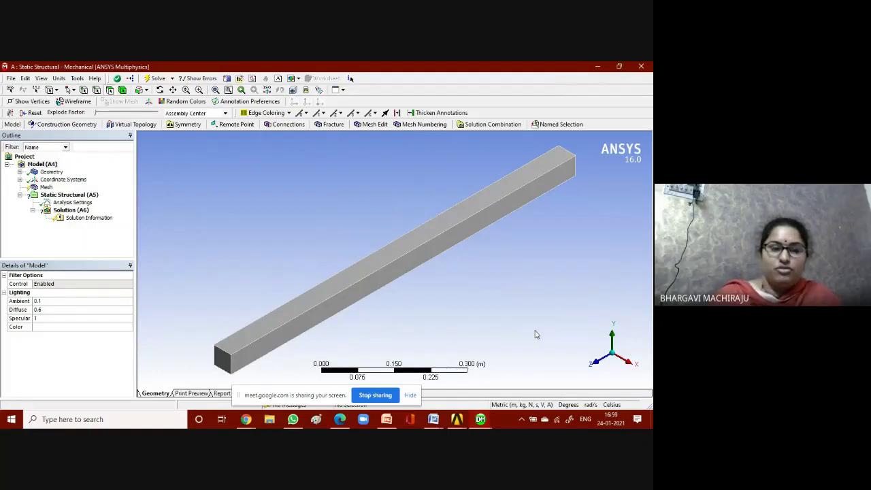
scroll(535, 334, up, 1)
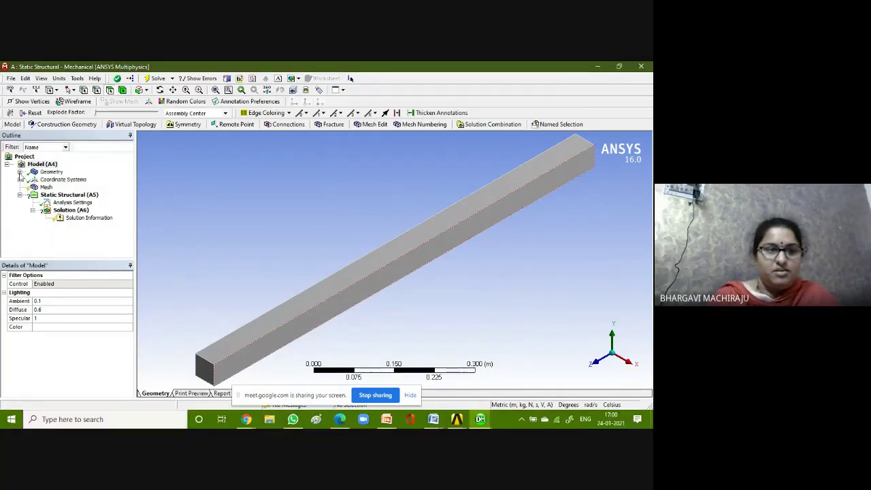
- Select the Solid body under Geometry and examine the available material assignments, keeping Structural Steel
click(19, 171)
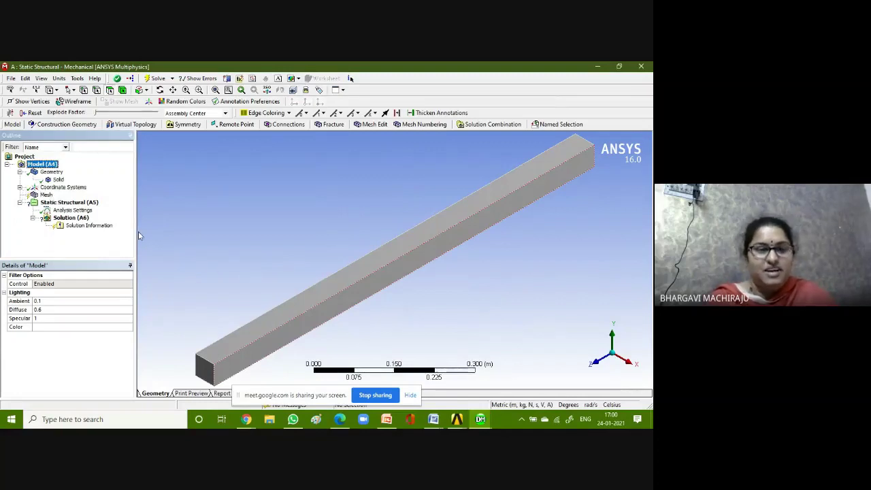
click(208, 294)
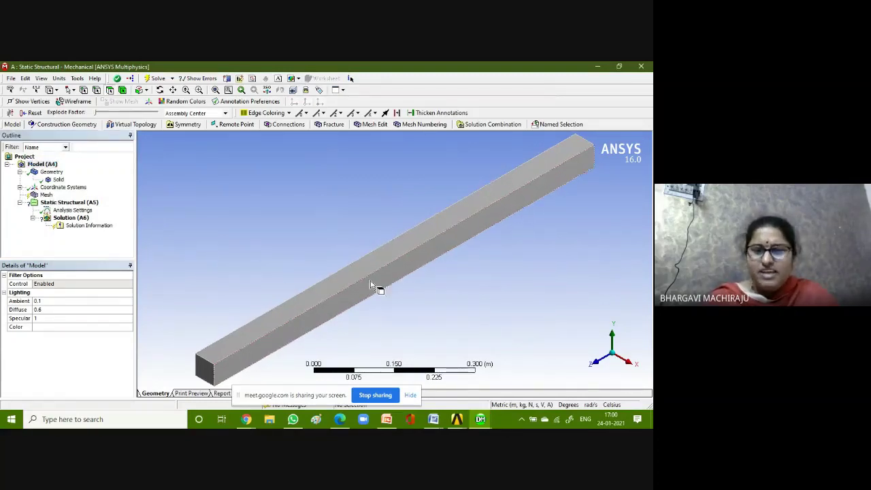
click(53, 172)
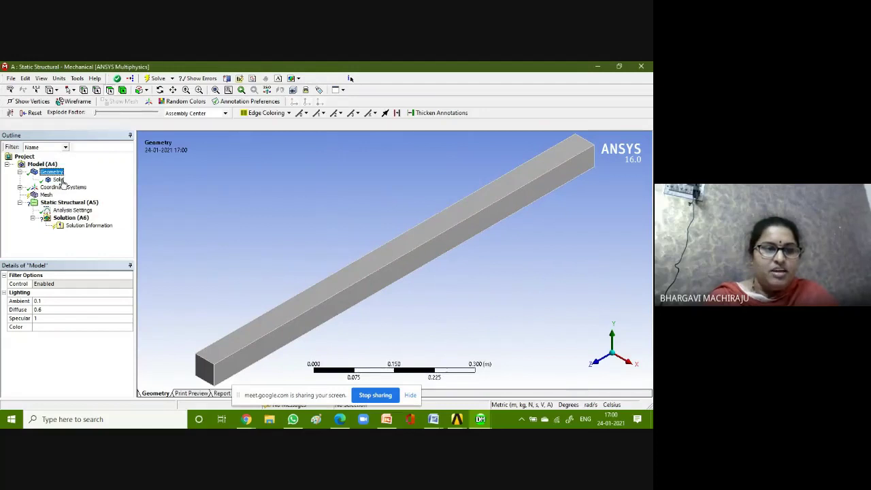
click(58, 179)
scroll(212, 278, down, 1)
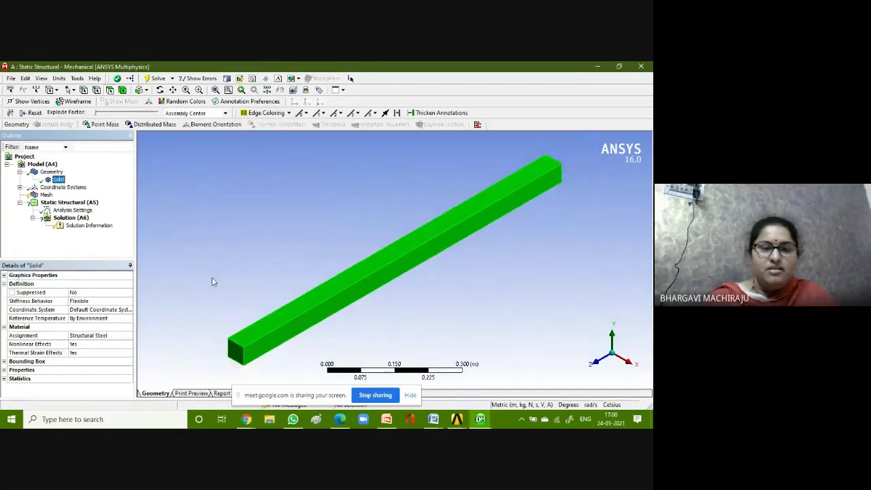
scroll(225, 266, down, 1)
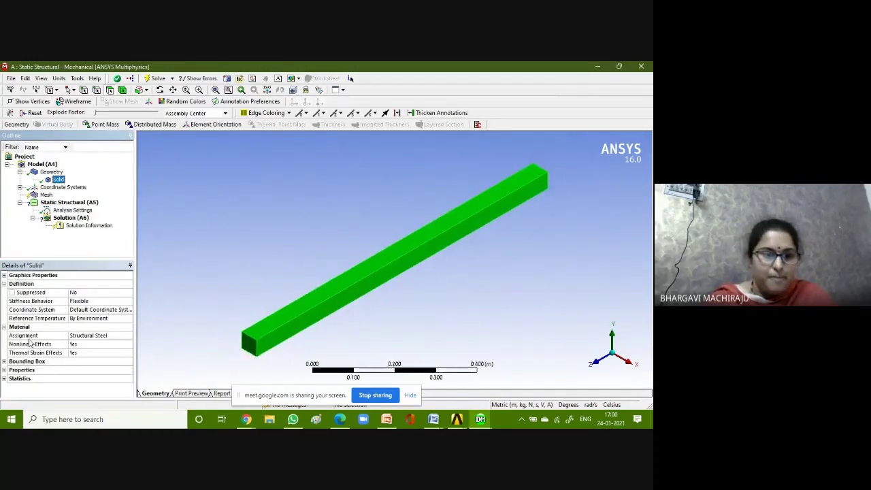
click(128, 338)
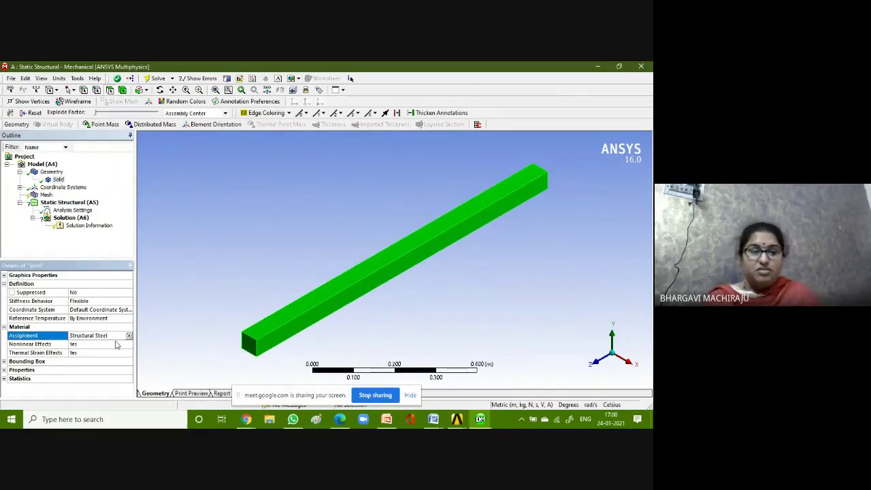
click(129, 336)
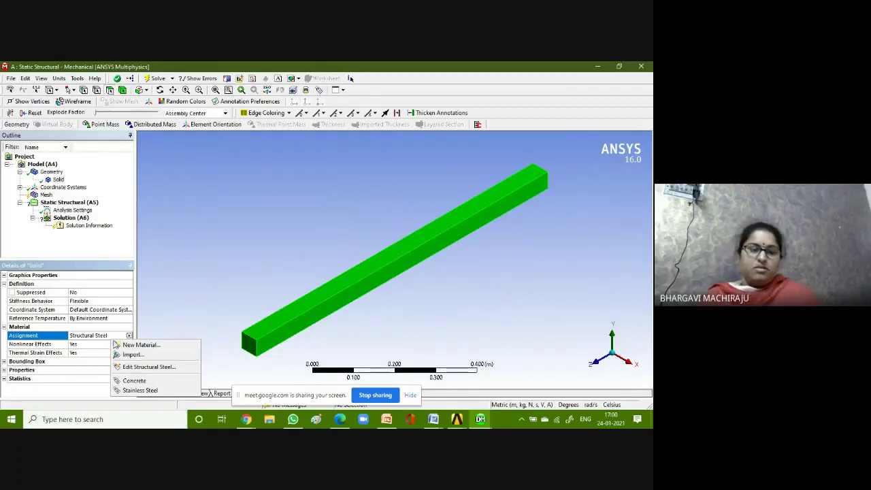
click(112, 338)
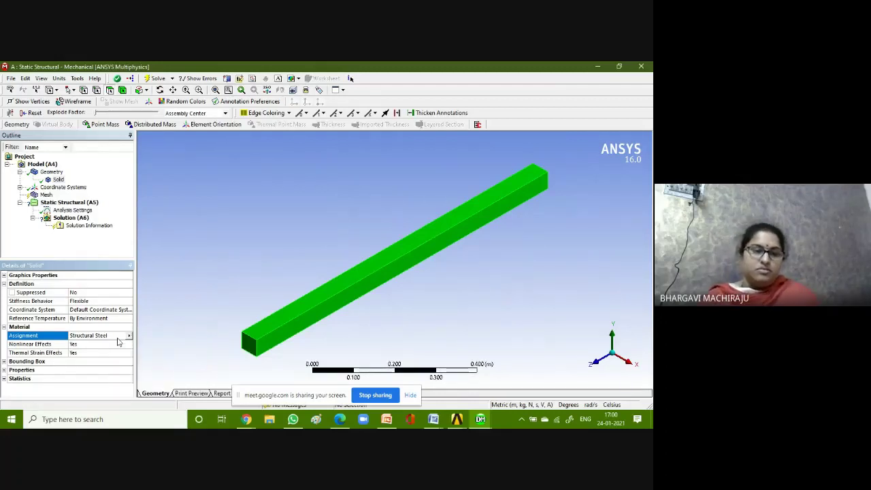
- Generate the beam's mesh with the sizing Relevance Center set to Coarse
click(47, 195)
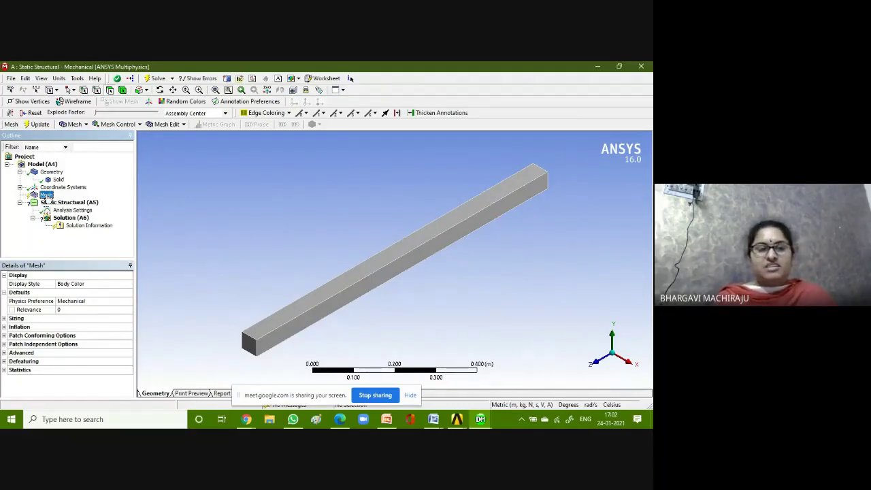
click(4, 318)
click(108, 336)
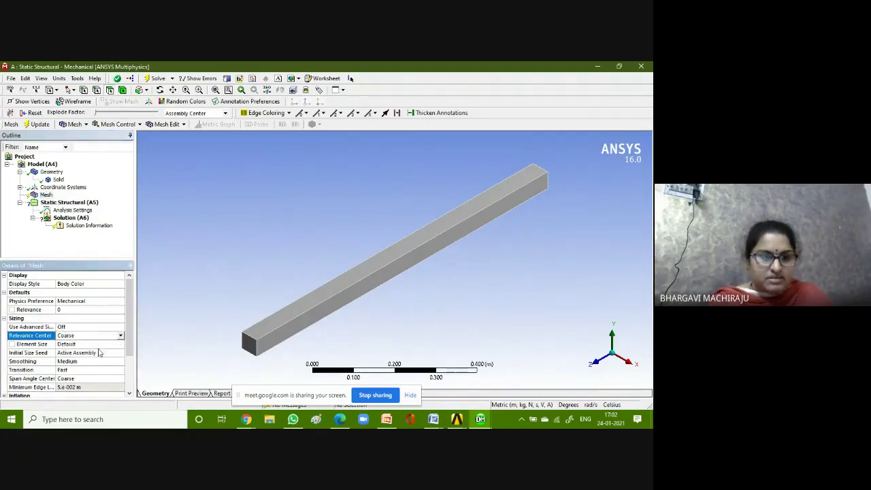
click(103, 338)
click(96, 344)
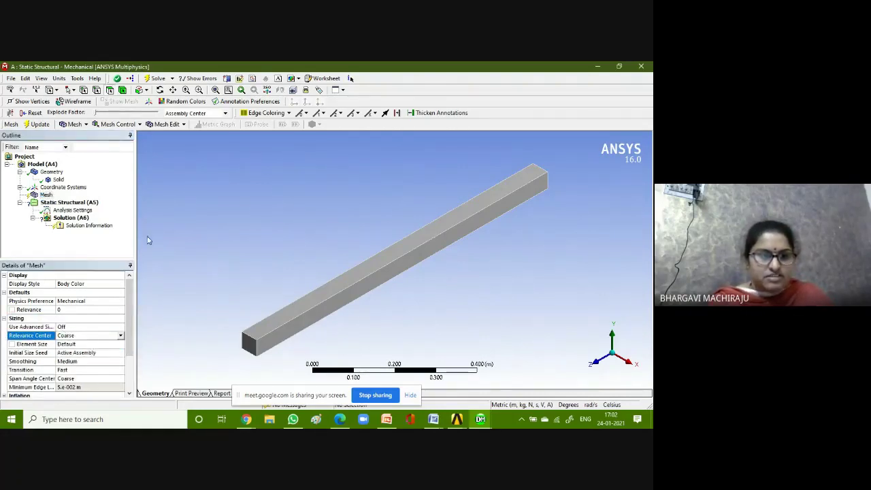
click(71, 125)
click(75, 137)
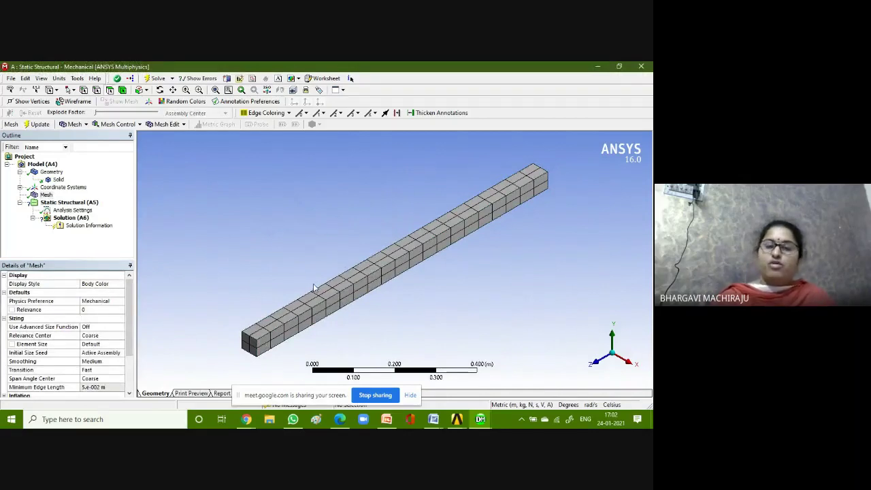
- Set the mesh Relevance Center to Fine and regenerate the beam's mesh
click(102, 336)
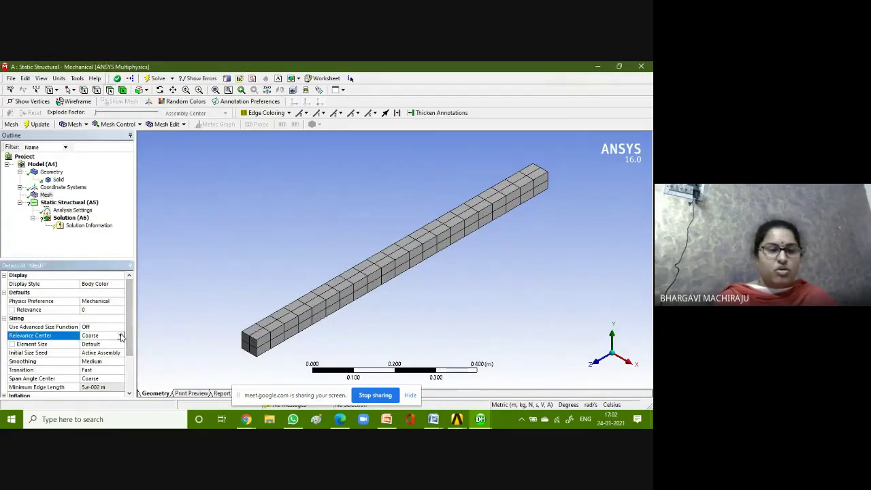
click(121, 335)
click(111, 350)
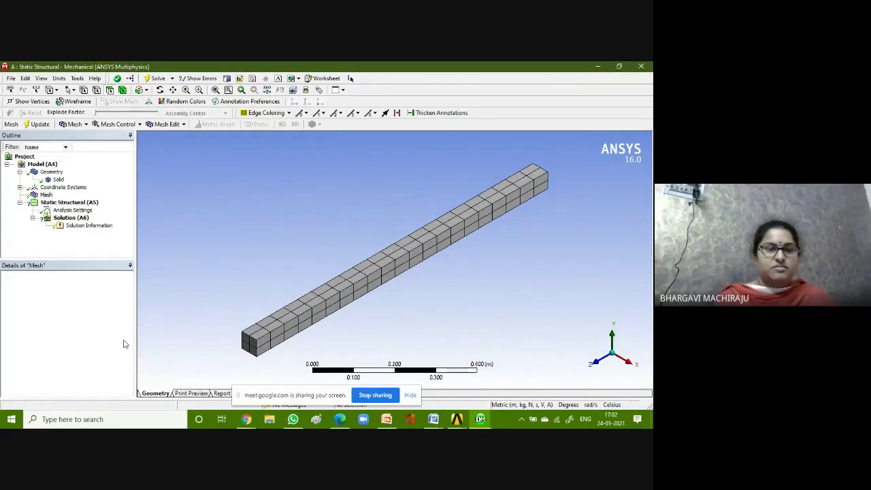
click(75, 124)
click(94, 138)
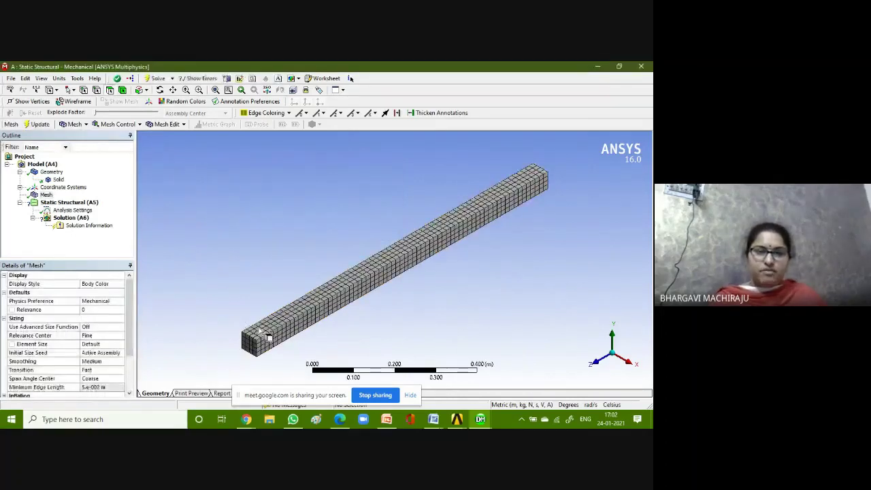
- Expand the mesh Statistics and read the number of nodes and elements
scroll(52, 333, down, 2)
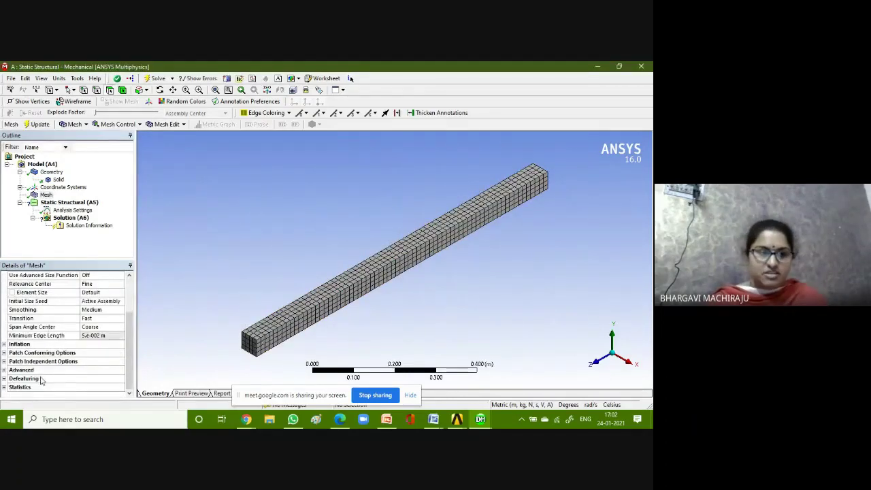
click(4, 389)
click(5, 388)
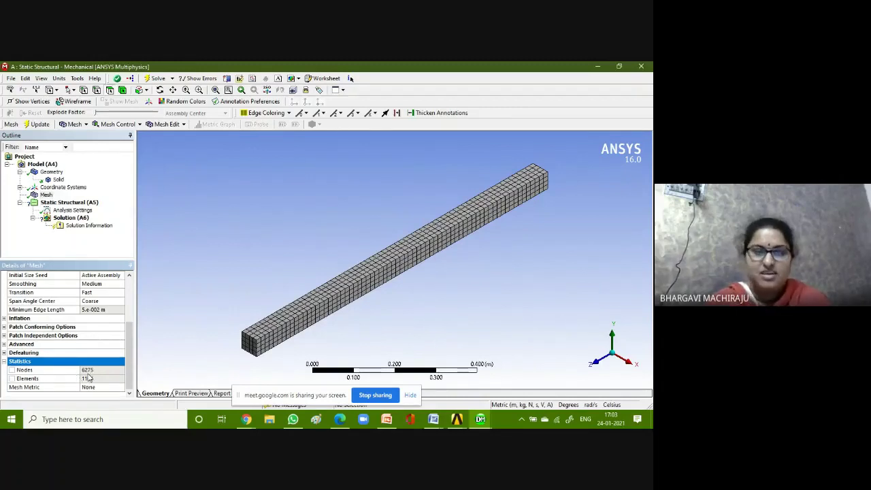
- Set the mesh Relevance Center to Coarse, regenerate the mesh and check its node and element counts
scroll(95, 316, up, 3)
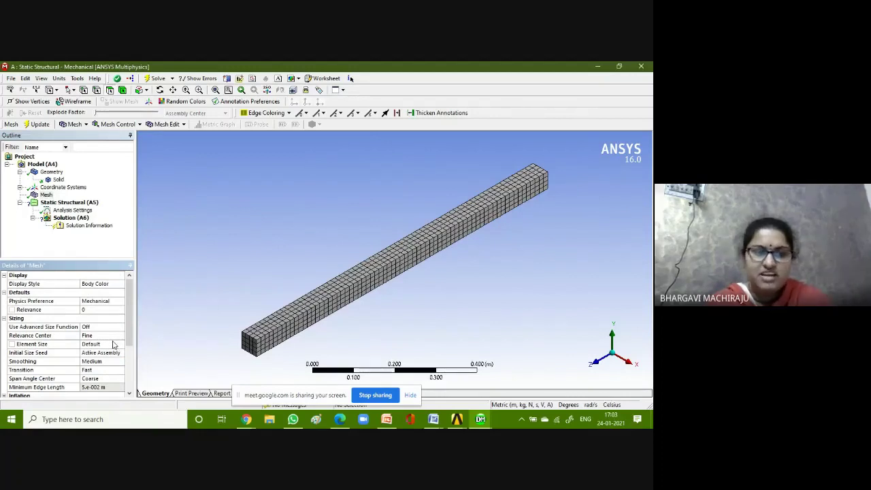
click(116, 338)
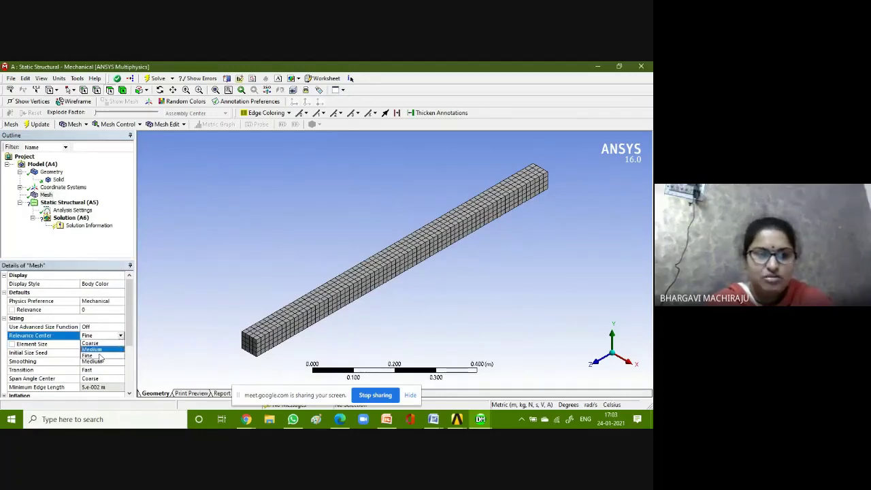
click(106, 346)
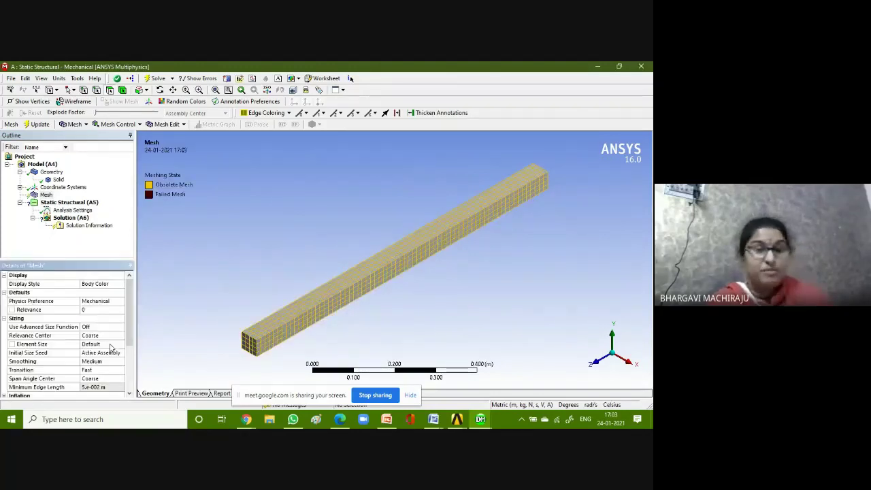
scroll(93, 308, down, 3)
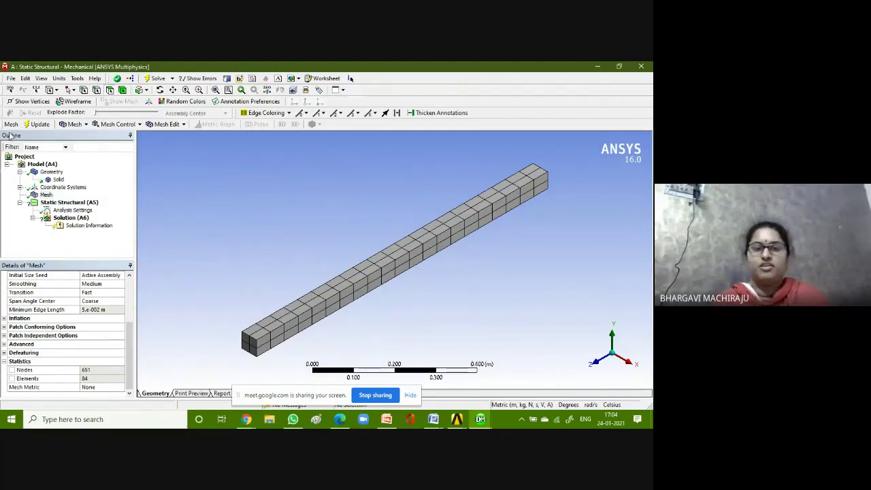
- Insert a Force load in the Static Structural analysis and apply it to the beam's long top face
click(73, 202)
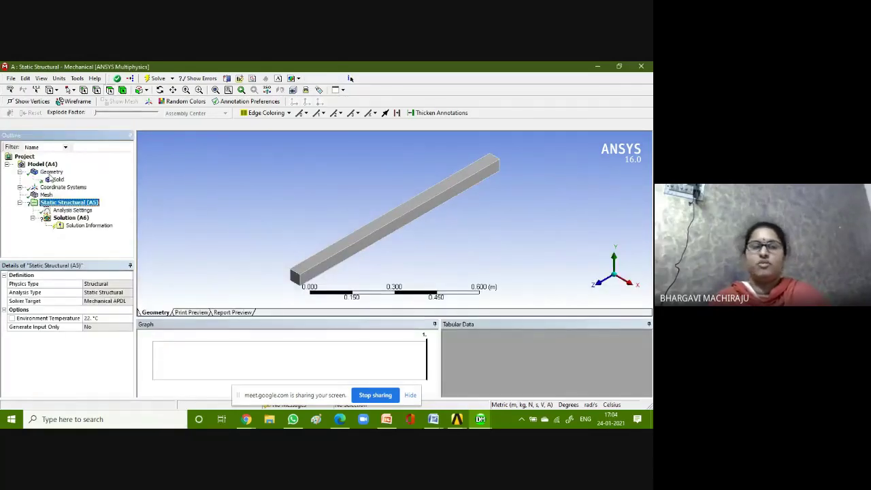
right_click(92, 204)
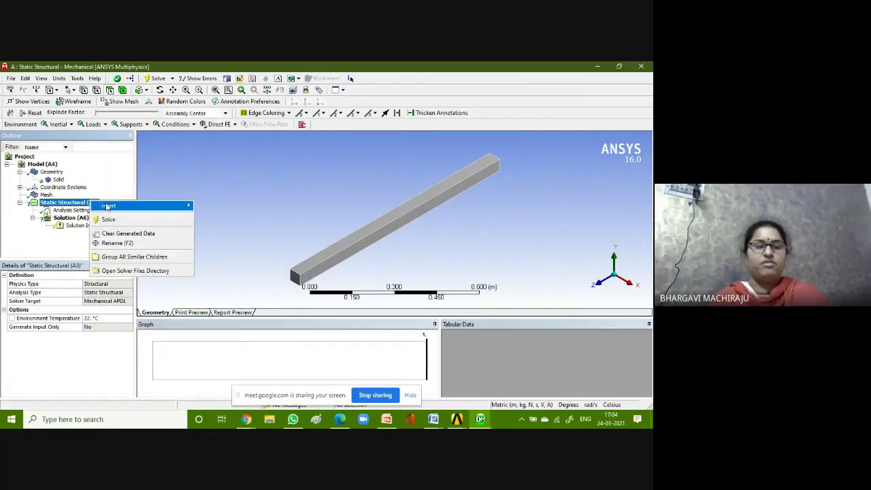
mouse_move(117, 210)
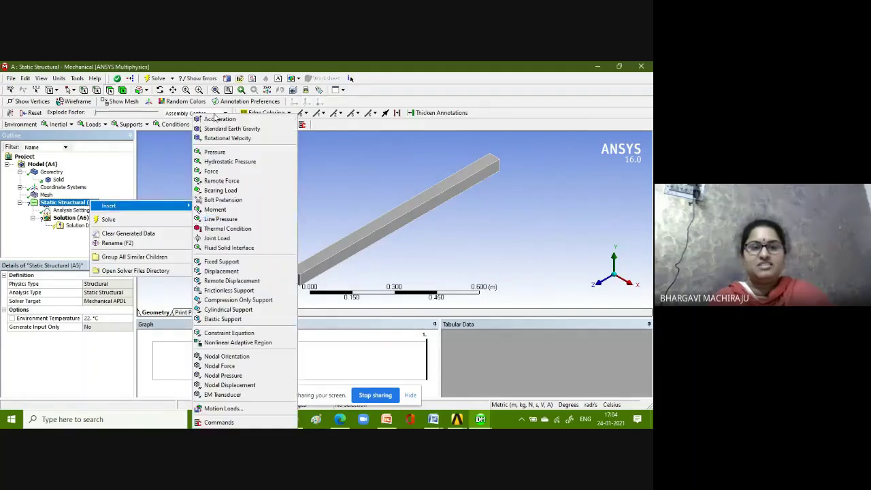
click(236, 174)
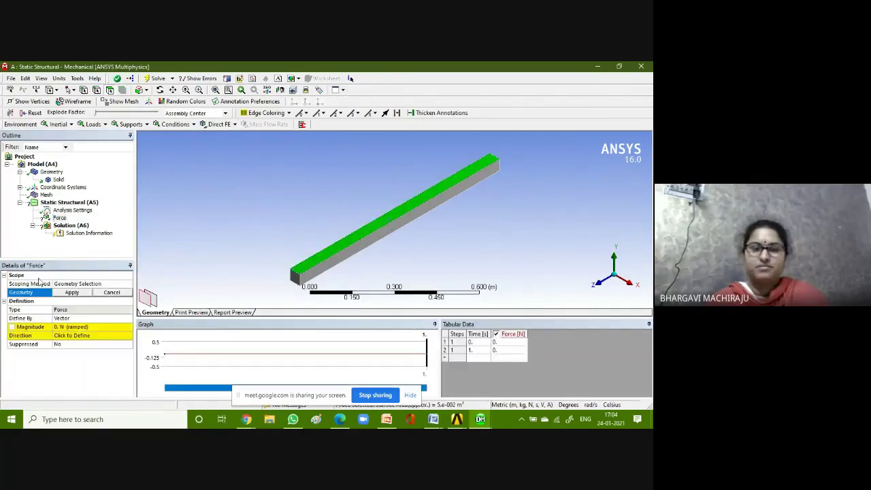
click(68, 292)
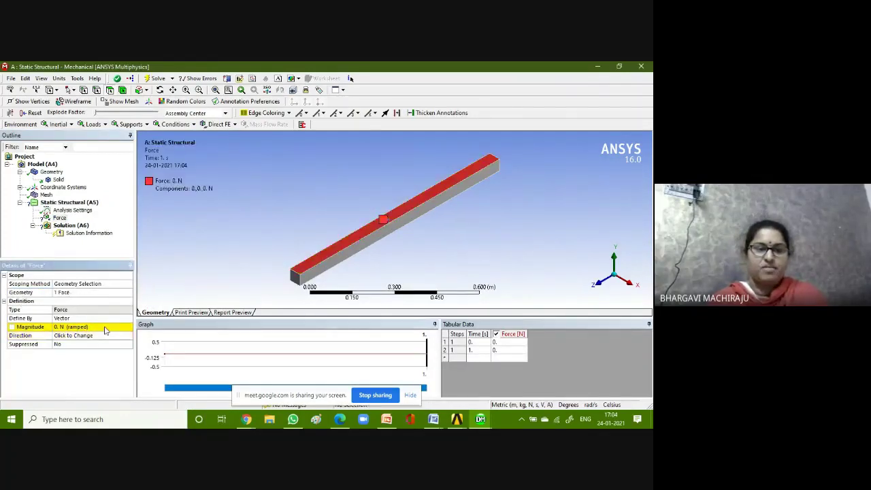
- Set the magnitude of the force on the beam's top face to 650 N
click(89, 327)
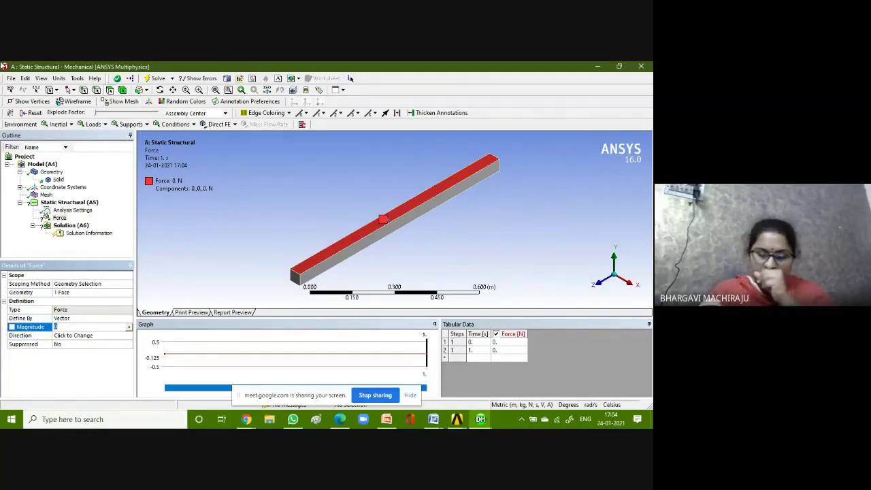
text(65)
key(Return)
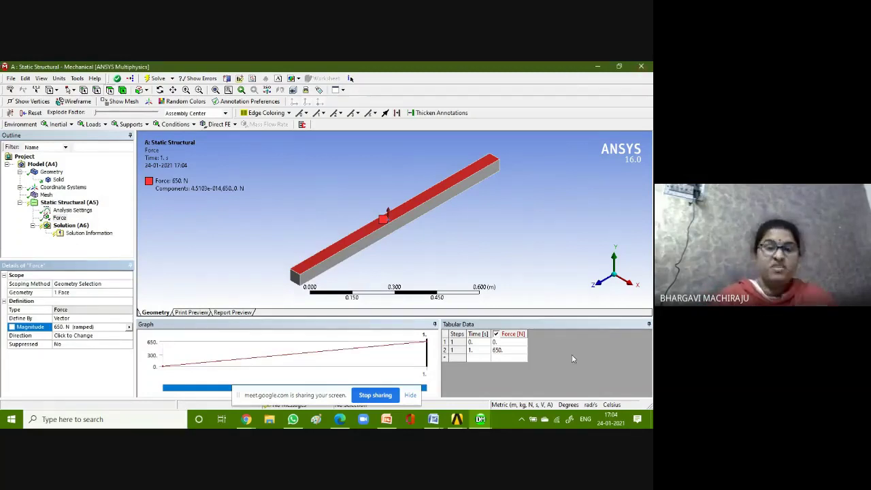
- Reverse the direction of the force on the beam's top face so that it acts vertically downward
scroll(383, 228, up, 5)
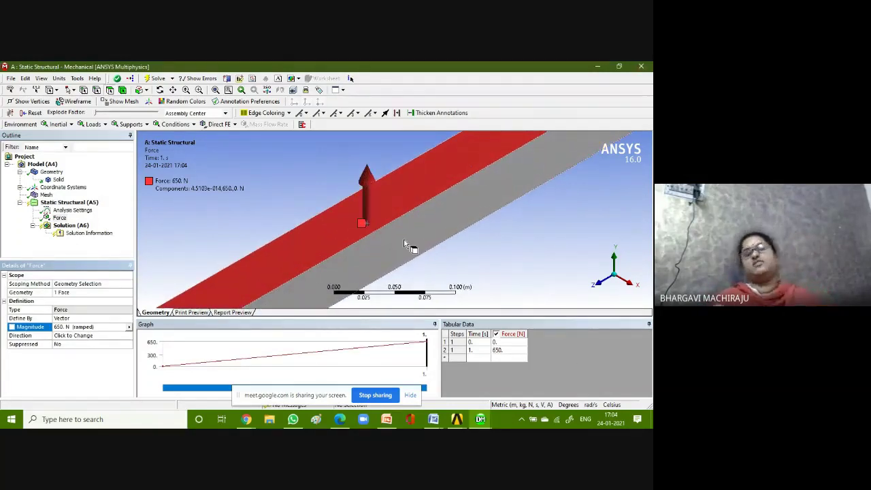
scroll(407, 243, down, 4)
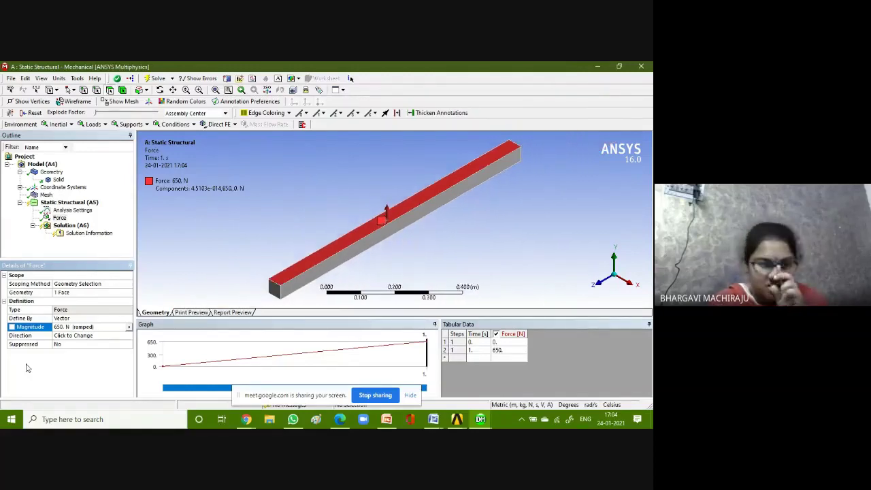
click(94, 337)
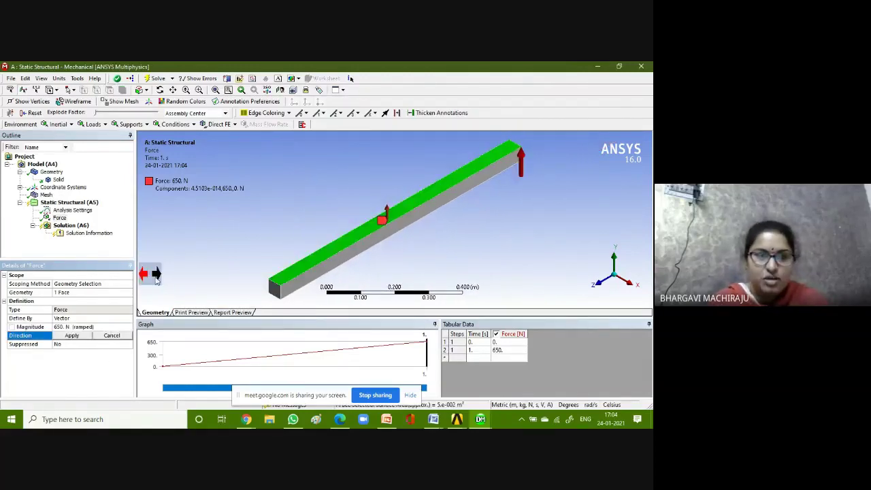
click(156, 276)
click(79, 338)
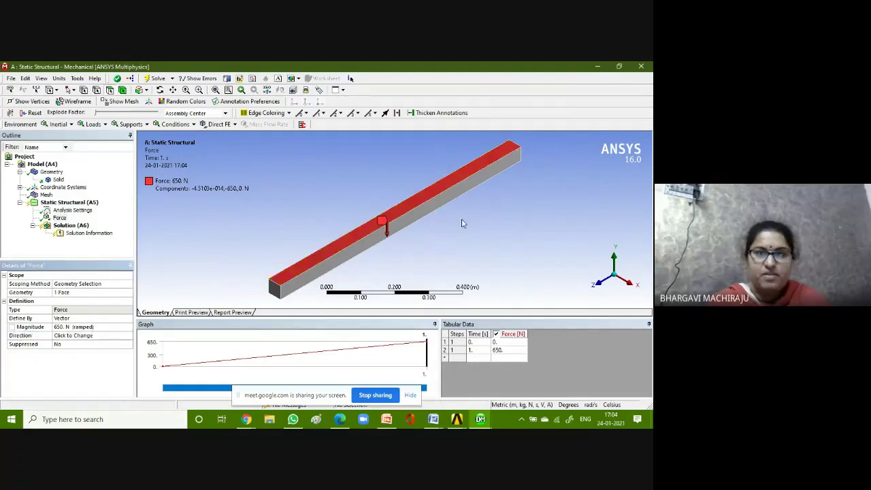
scroll(371, 239, up, 4)
scroll(371, 249, down, 5)
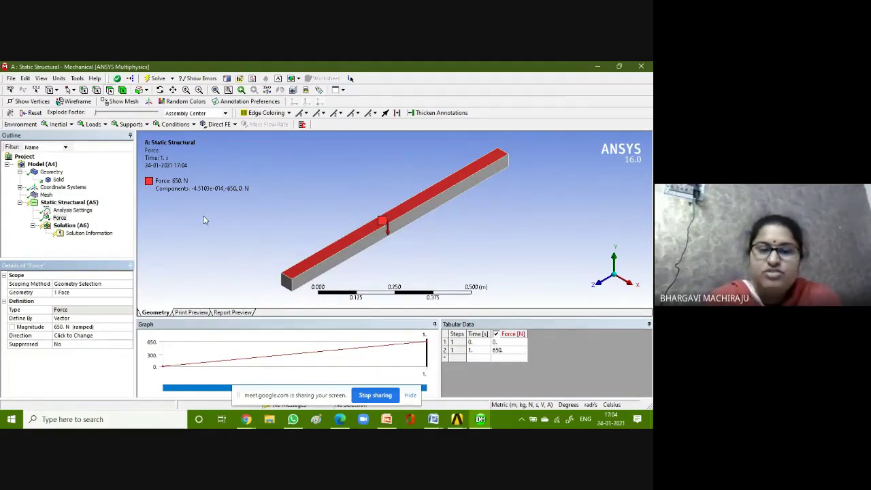
- Insert a Fixed Support in the Static Structural analysis and apply it to the beam's near square end face
right_click(87, 203)
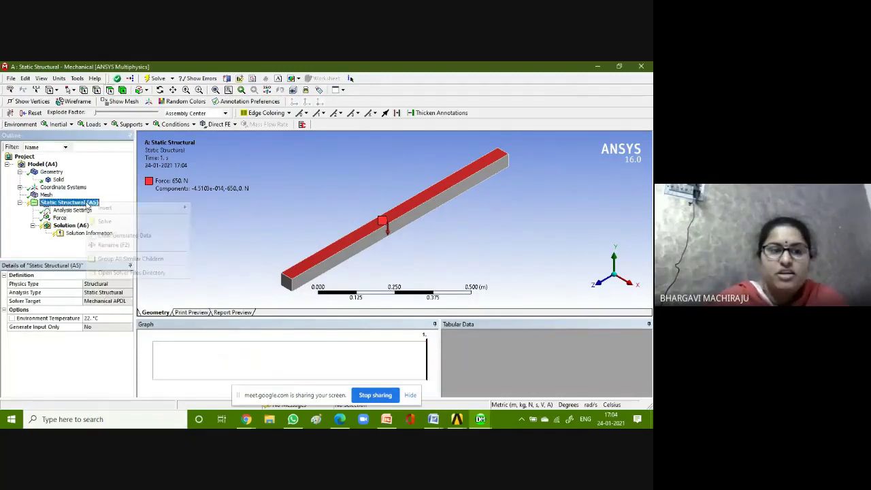
mouse_move(153, 216)
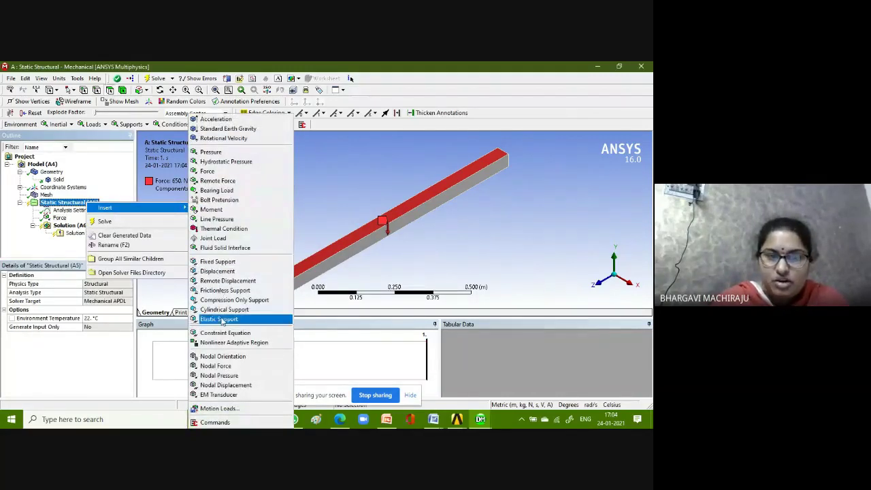
click(218, 261)
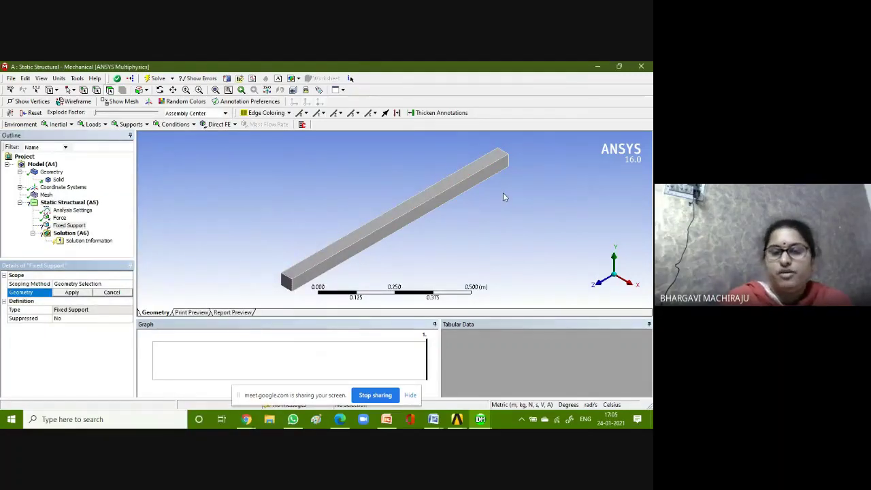
click(287, 282)
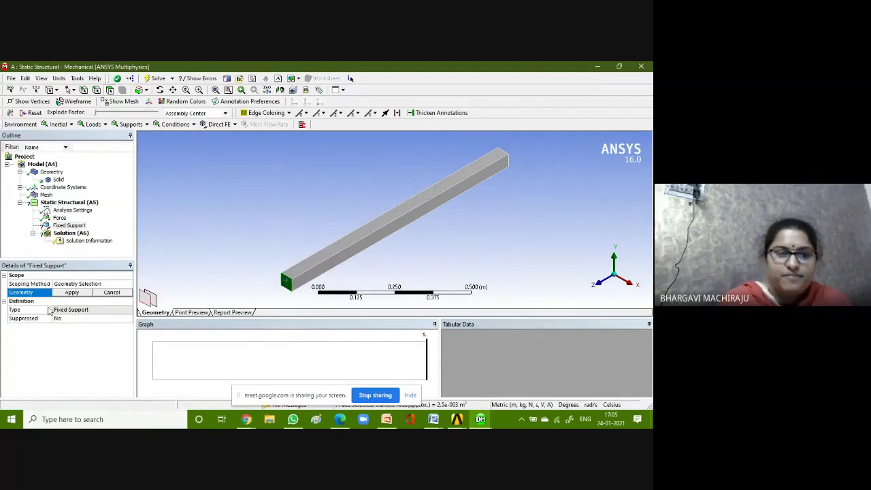
click(81, 294)
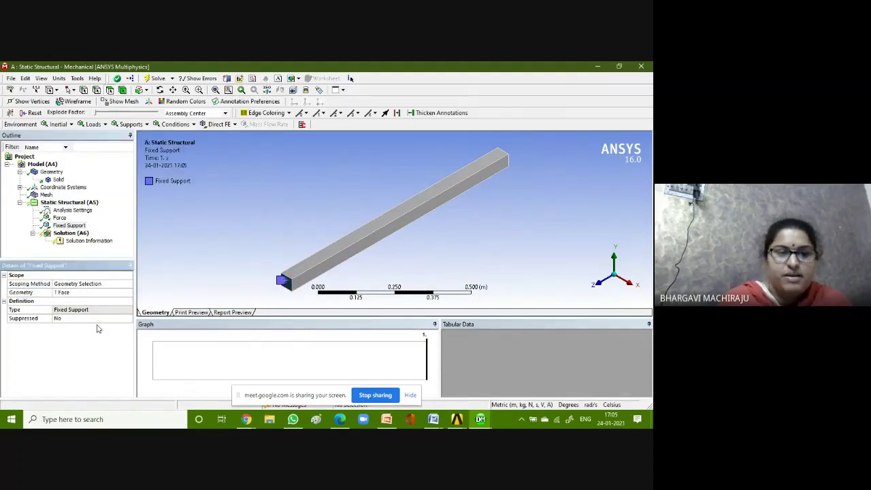
- Insert a Total Deformation result under Solution and solve the static structural analysis
click(72, 233)
right_click(82, 235)
mouse_move(113, 244)
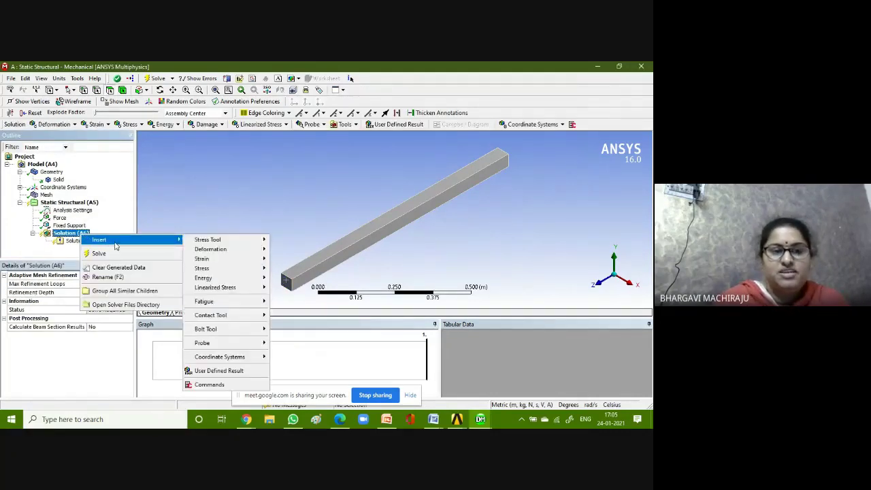
mouse_move(220, 249)
click(295, 251)
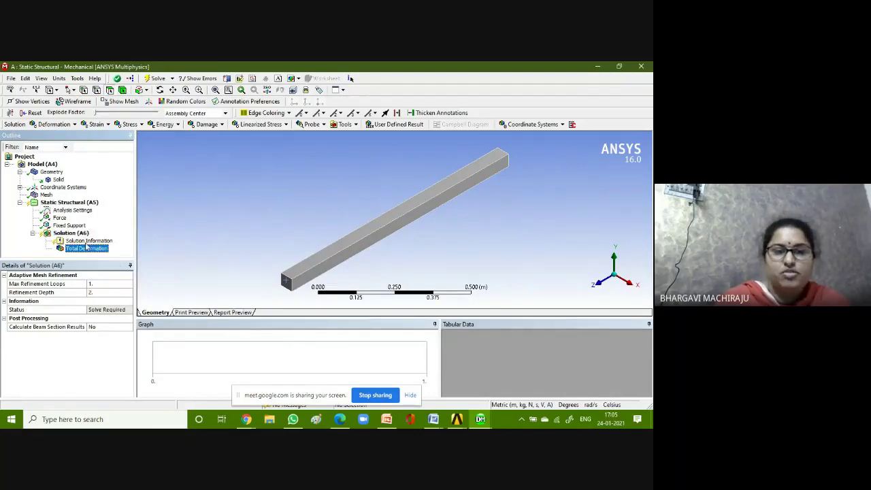
click(155, 79)
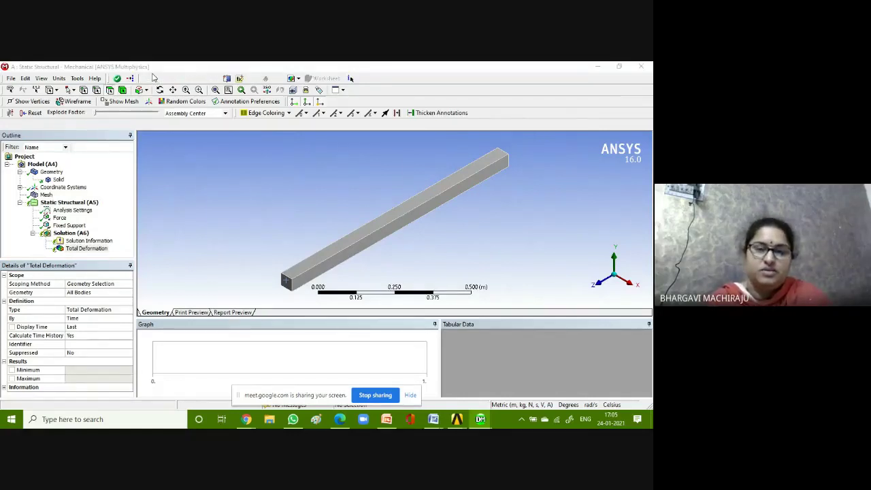
click(154, 77)
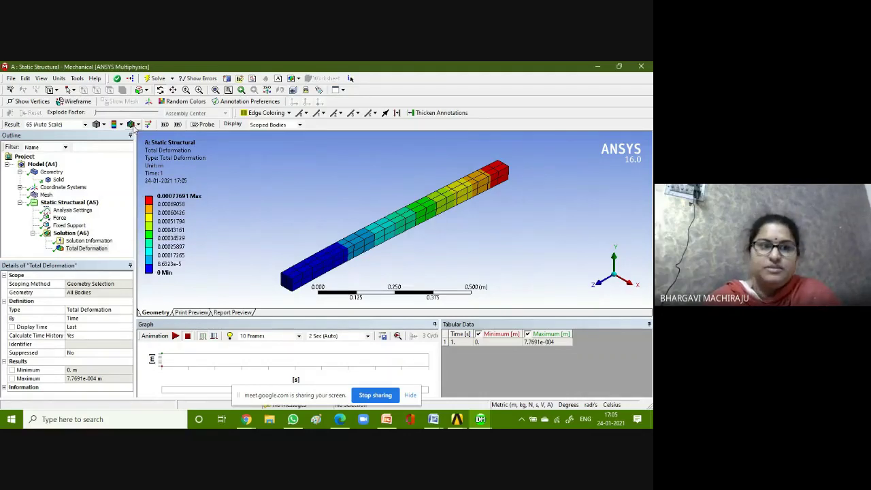
- Hide the element edges on the Total Deformation plot, and play and pause the deformation animation
click(136, 125)
click(151, 135)
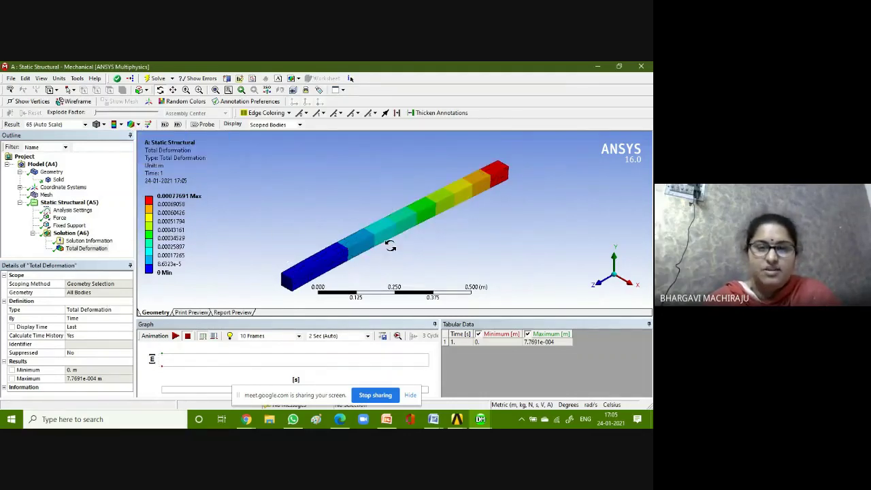
click(175, 335)
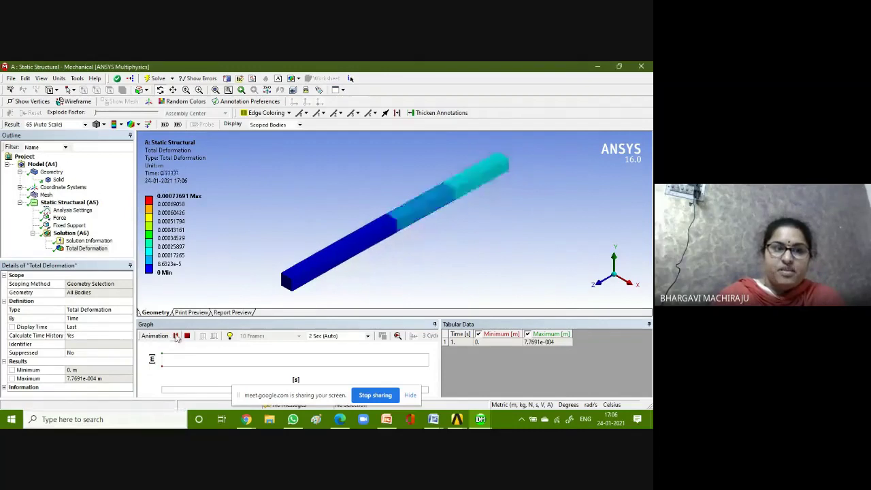
click(175, 336)
- Set the result scale to 0.0 (Undeformed) and animate the total deformation, examining the beam in isometric and side views
click(84, 125)
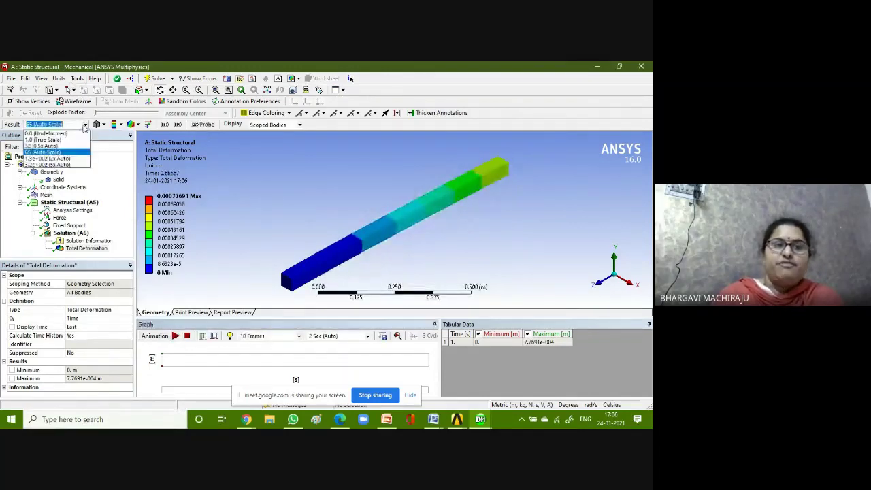
click(47, 133)
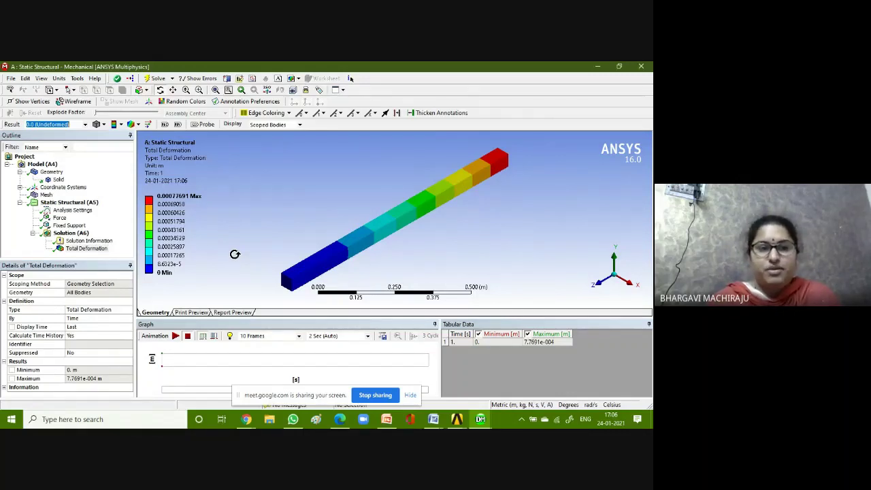
click(175, 335)
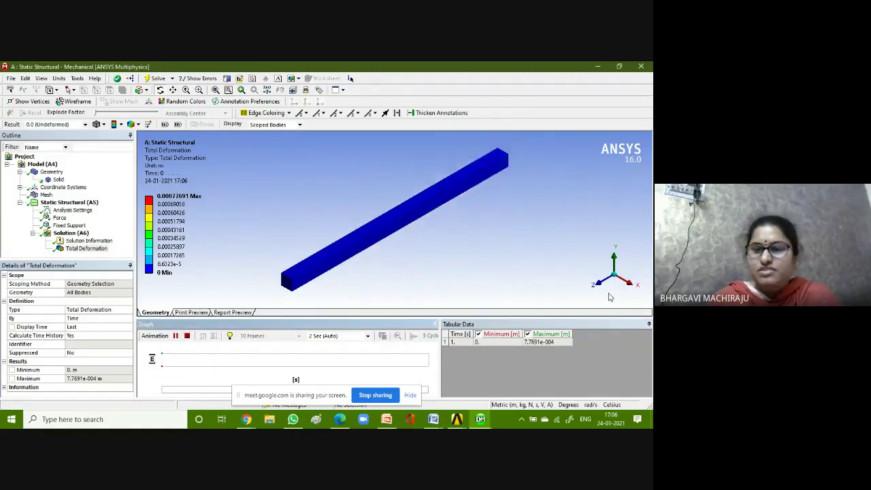
click(633, 287)
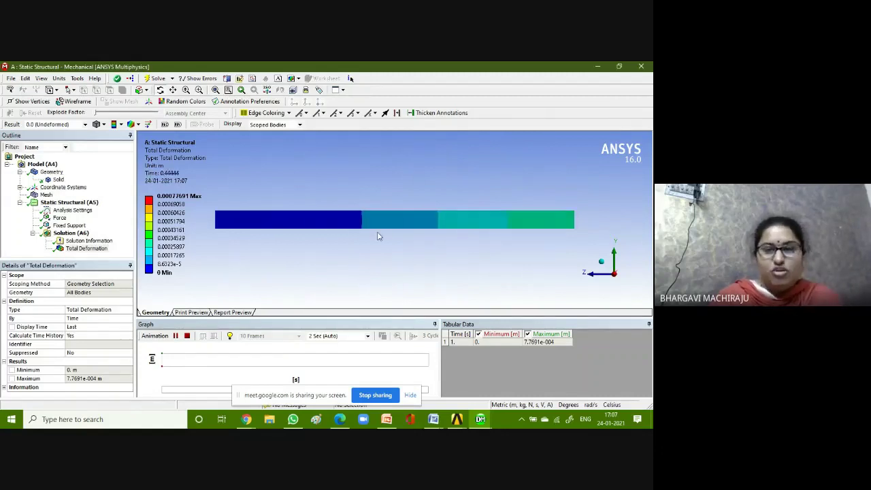
click(601, 261)
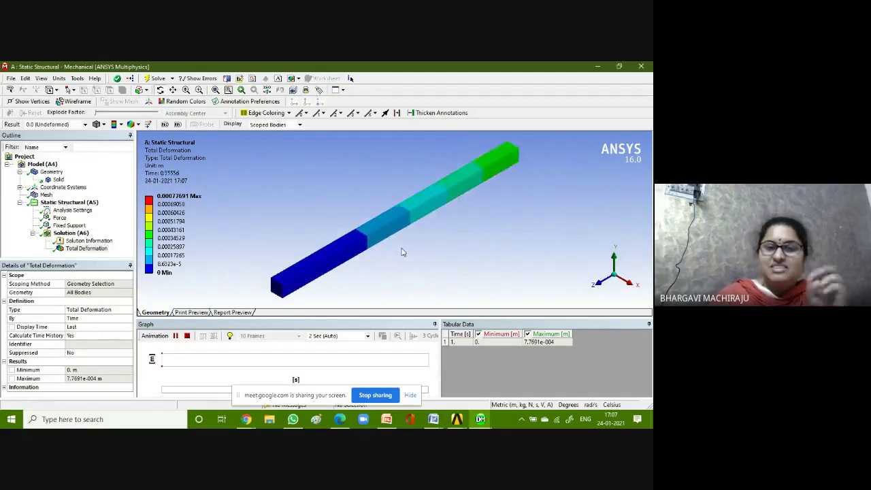
click(598, 286)
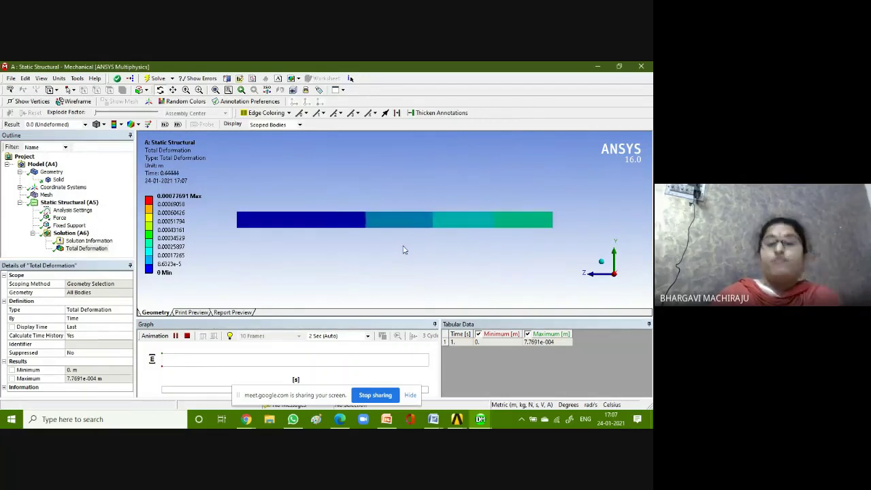
- Set the result scale to 65 (Auto Scale) and animate the total deformation, examining the beam in side and isometric views
click(85, 126)
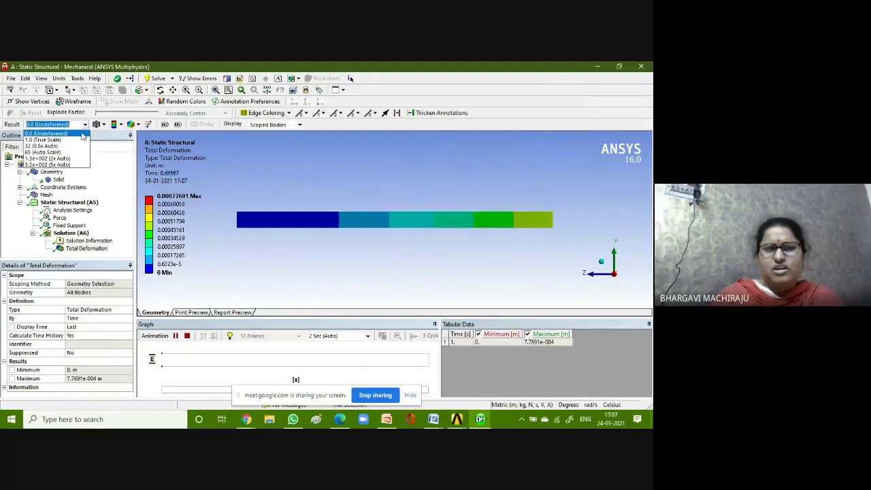
click(75, 147)
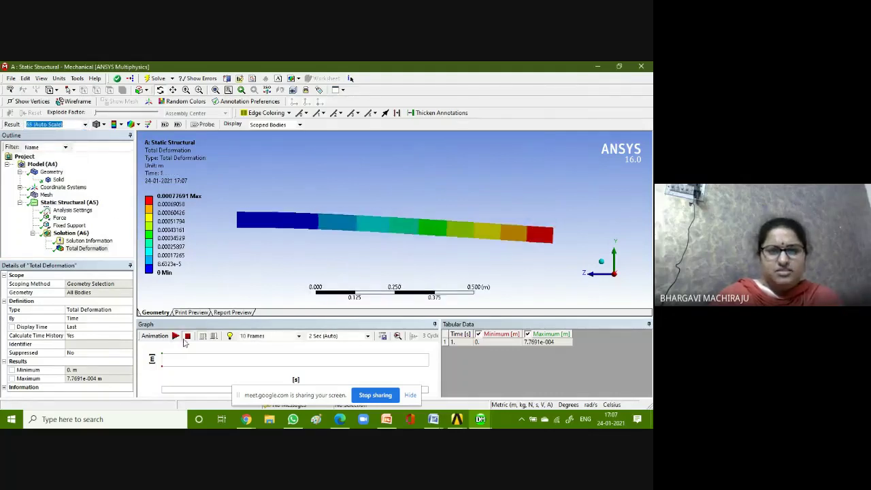
click(176, 336)
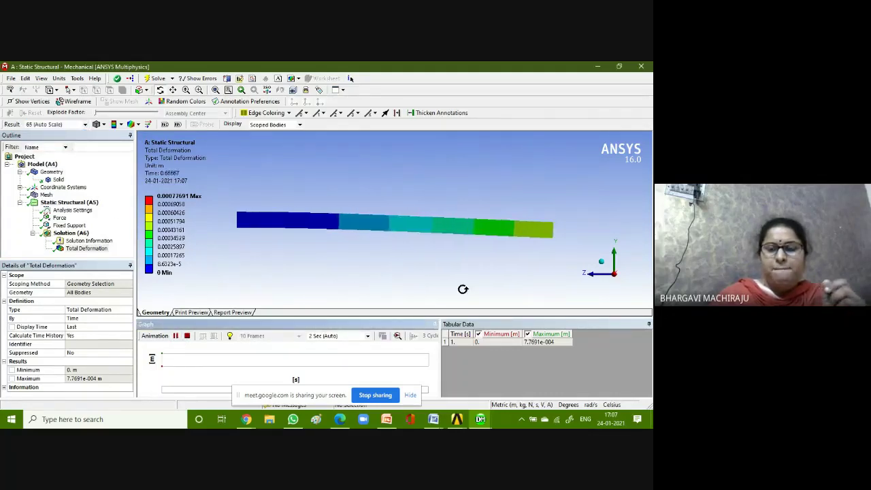
click(602, 262)
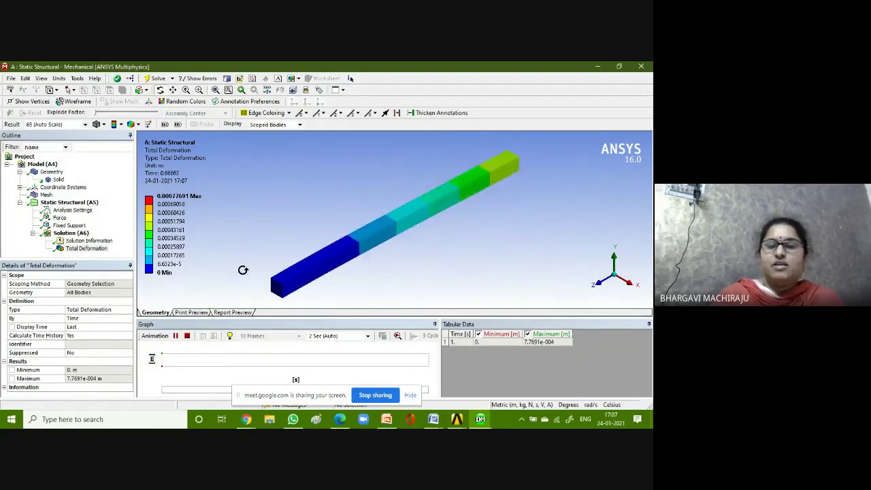
scroll(320, 281, down, 5)
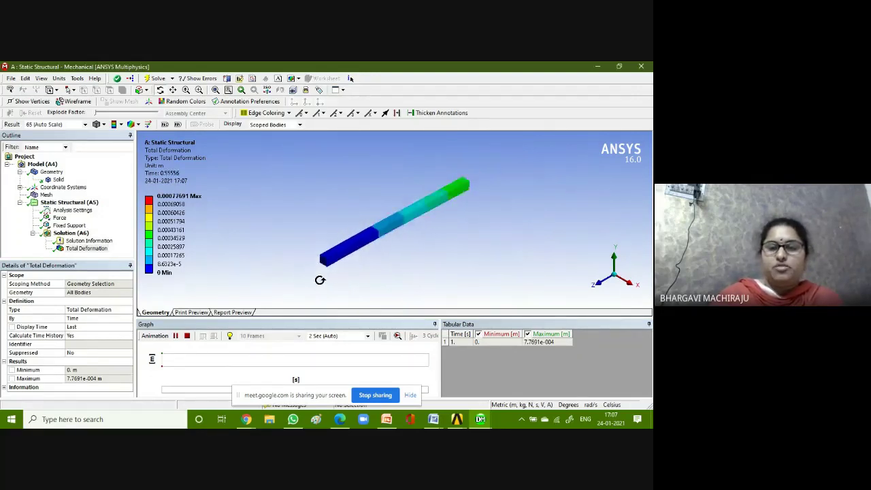
scroll(320, 280, up, 3)
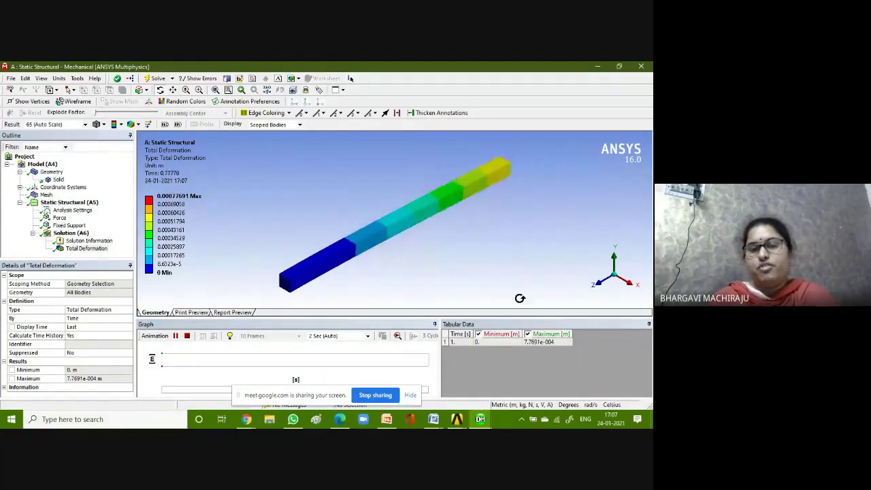
- Examine the beam's total deformation from the side at the 3.2e+002 (5x Auto) result scale
drag(520, 298, 462, 266)
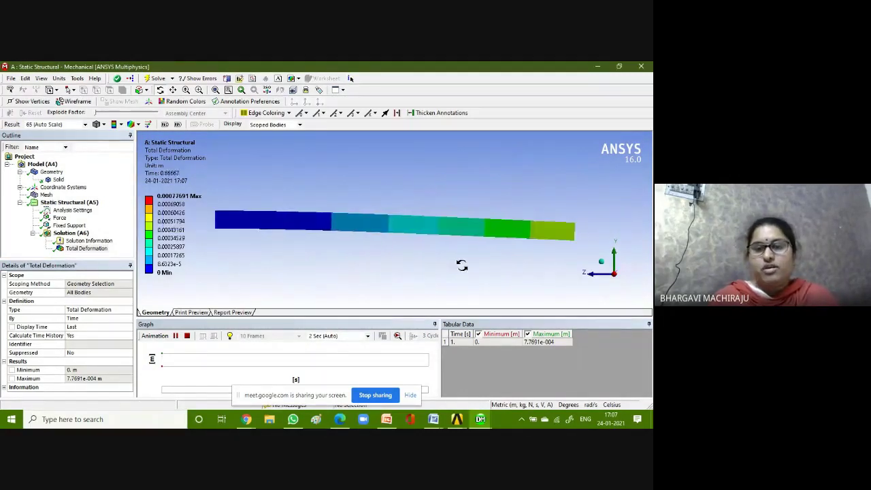
click(85, 124)
click(68, 166)
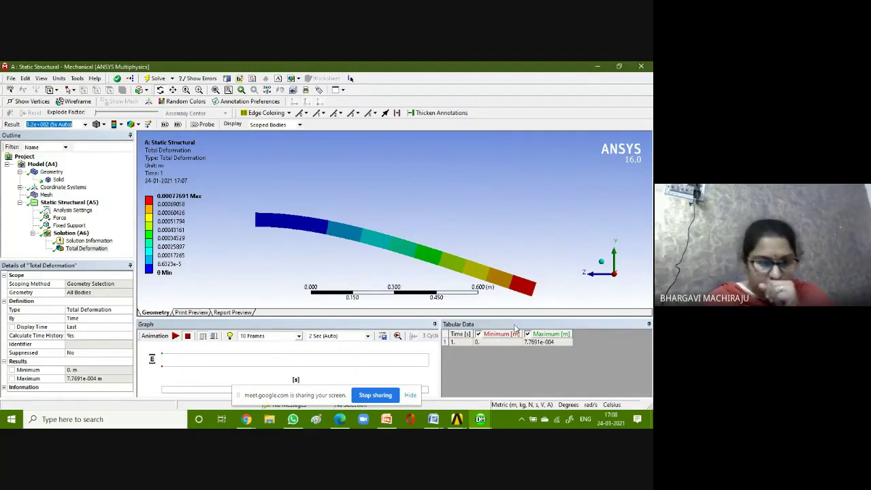
- Set the deformation result scale to 1.0 (True Scale) and return the beam to an isometric view
click(85, 124)
click(85, 139)
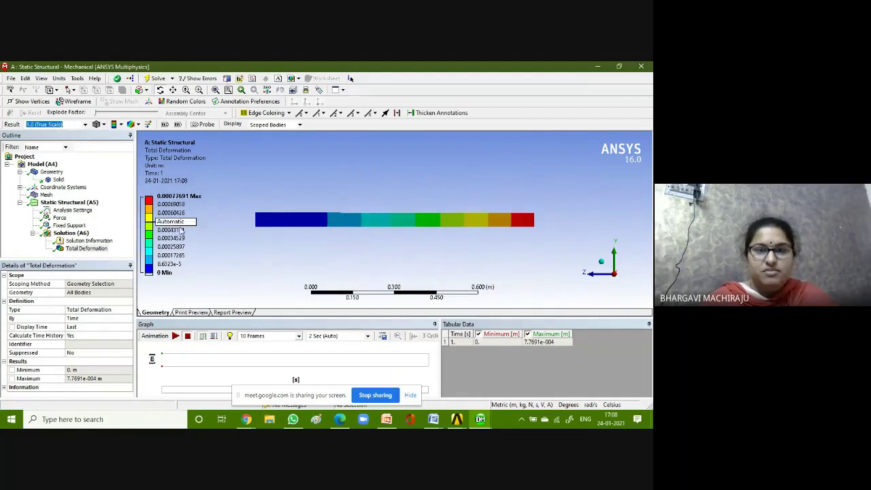
click(601, 263)
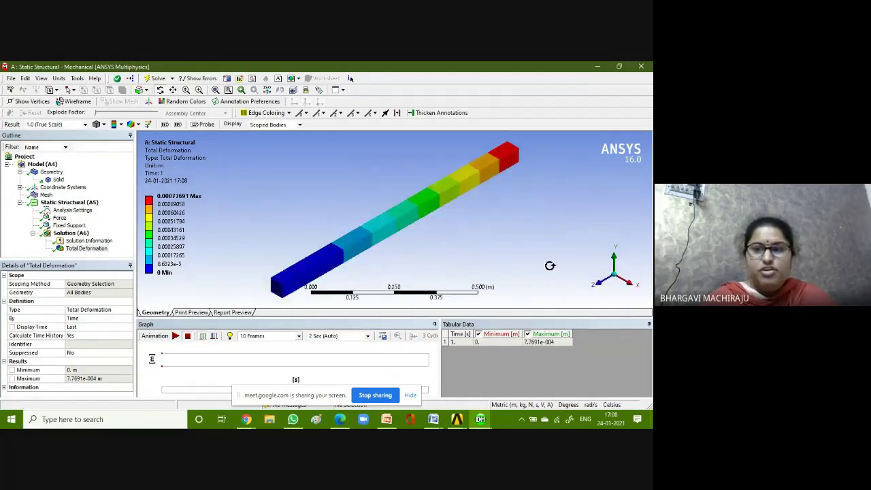
drag(436, 283, 446, 299)
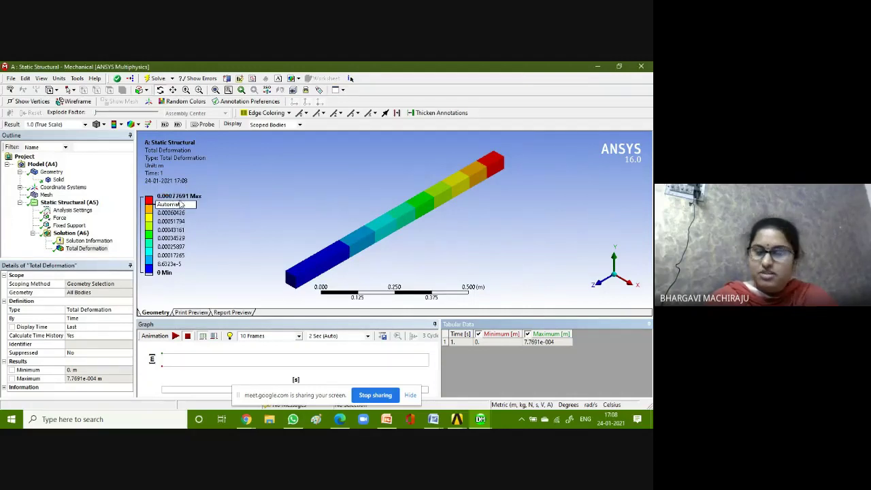
- Change the material assignment of the beam's solid body to Concrete
click(58, 180)
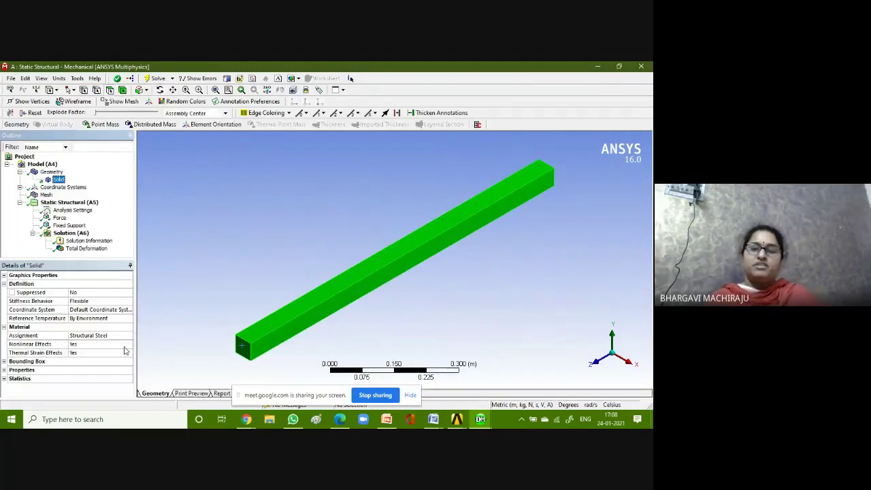
click(125, 351)
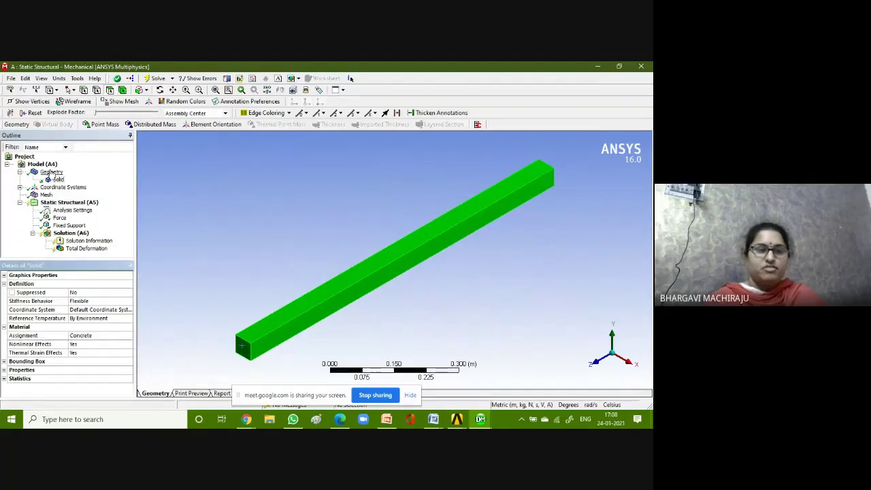
- Solve the model with the Concrete assignment and display the beam's total deformation result
click(50, 172)
right_click(50, 173)
click(103, 202)
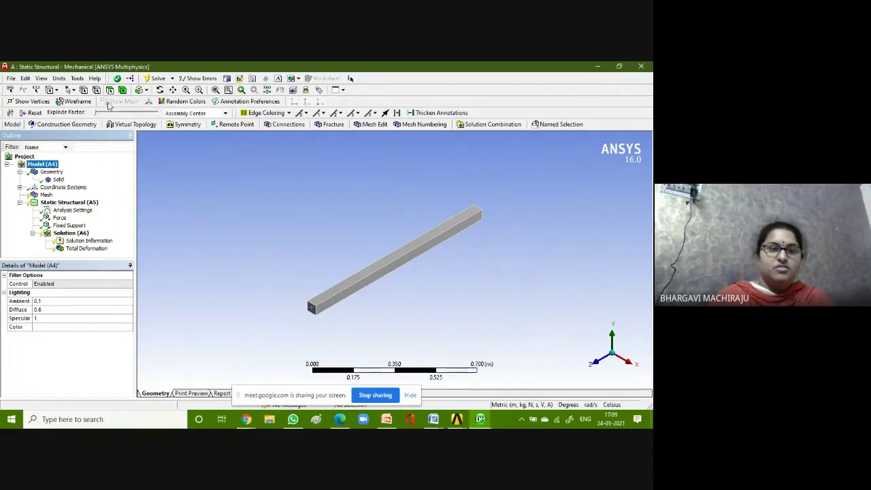
click(153, 79)
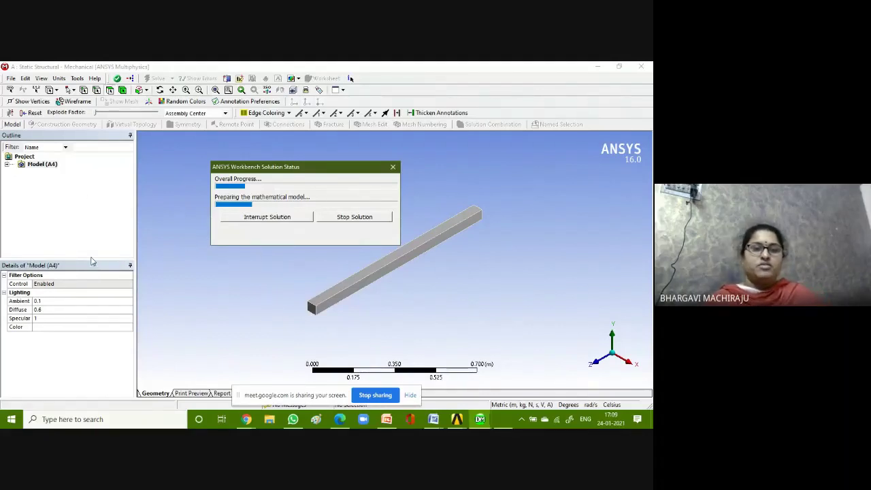
drag(92, 263, 90, 290)
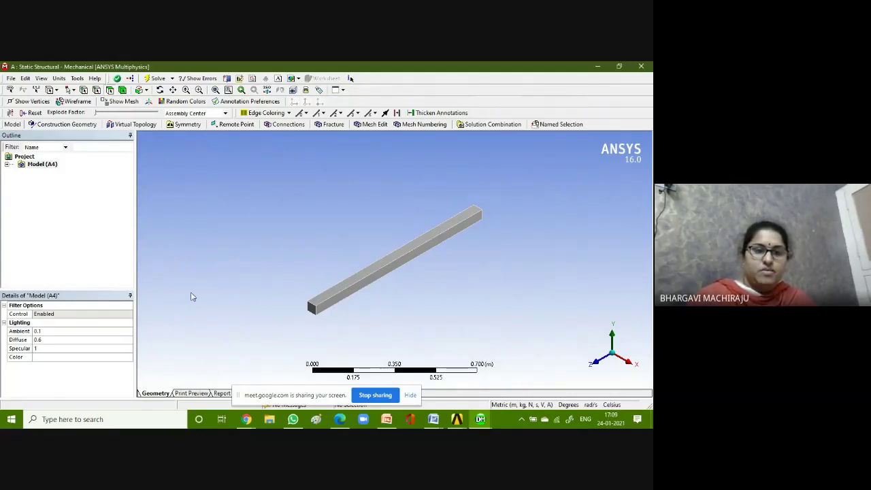
click(7, 164)
click(85, 248)
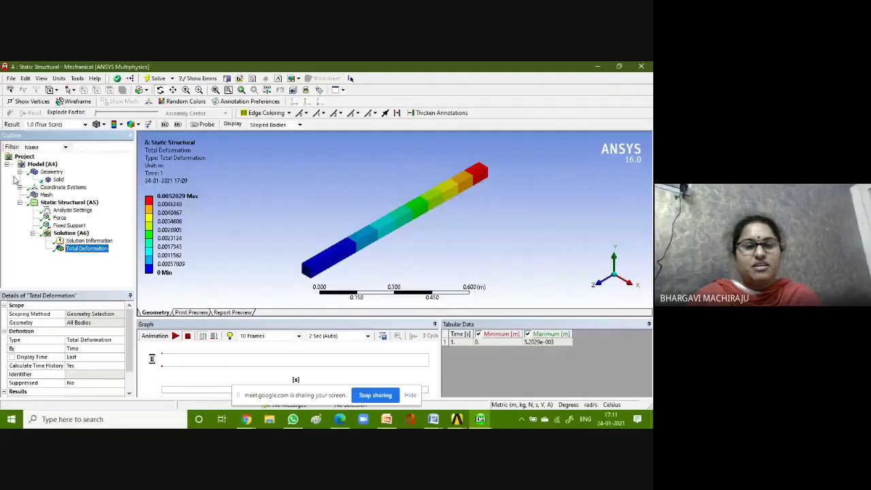
- Add a second fixed support to the unsupported end face of the beam and return to an isometric view
click(69, 225)
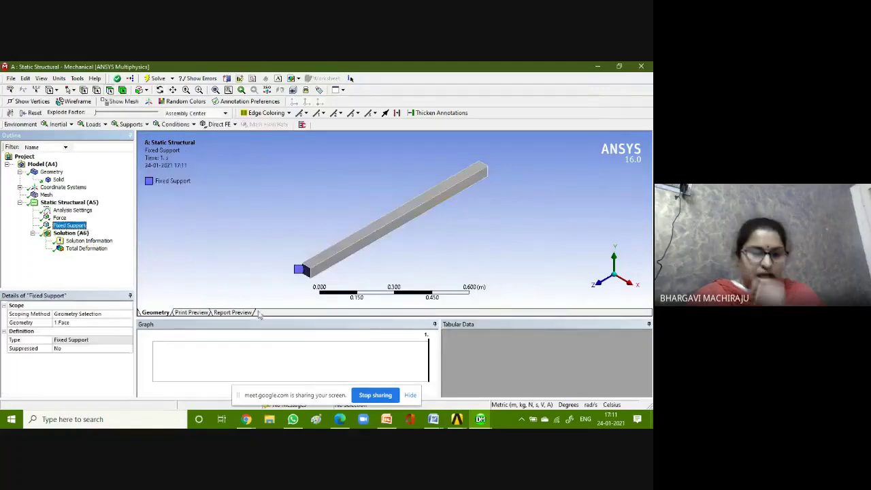
right_click(93, 206)
mouse_move(110, 207)
click(224, 307)
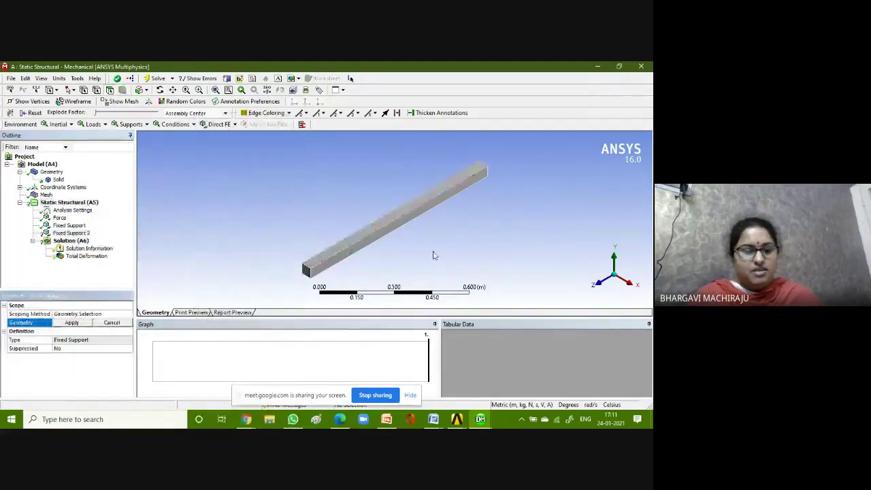
middle_drag(432, 255, 507, 214)
click(489, 170)
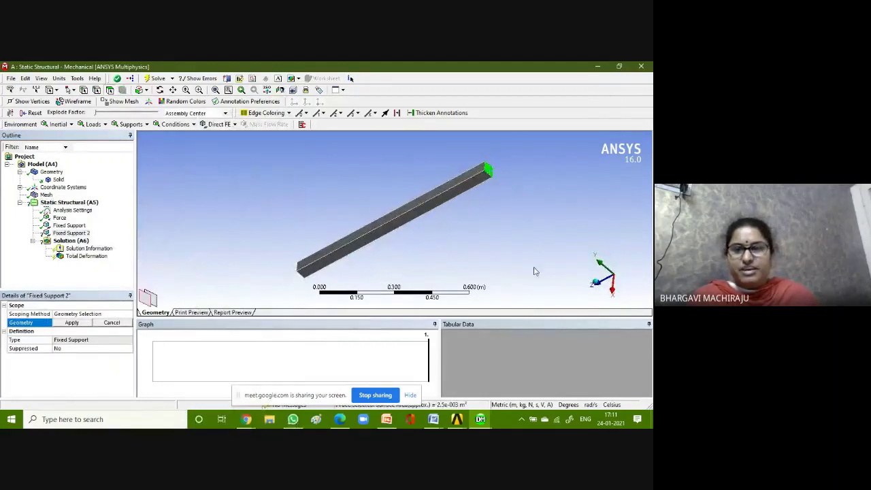
click(72, 324)
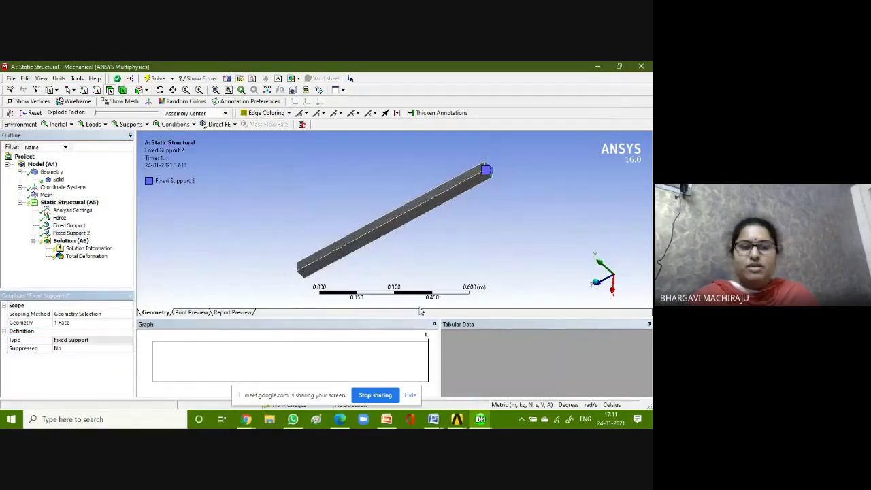
click(595, 285)
middle_drag(595, 284, 560, 268)
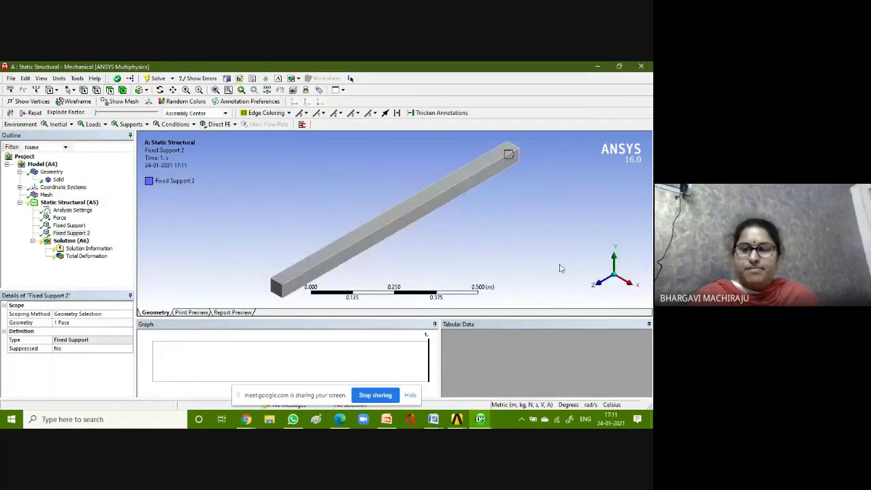
- Solve the analysis with both beam ends fixed and display the total deformation
click(59, 218)
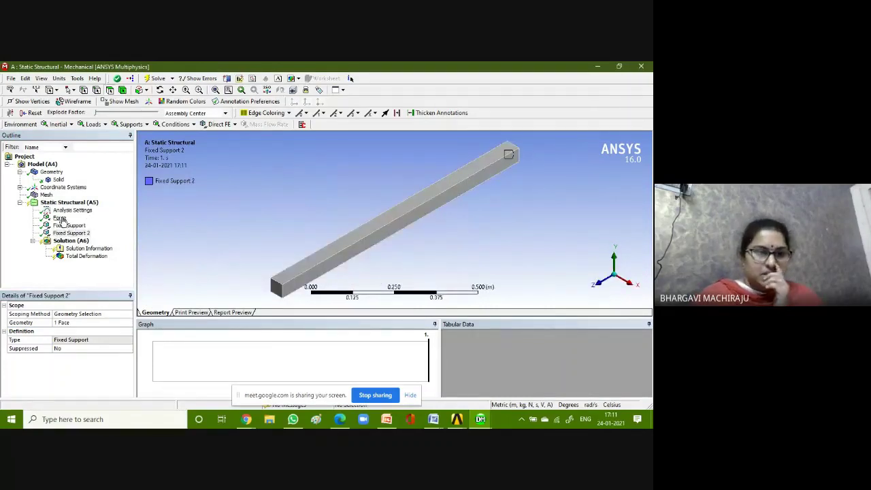
click(154, 78)
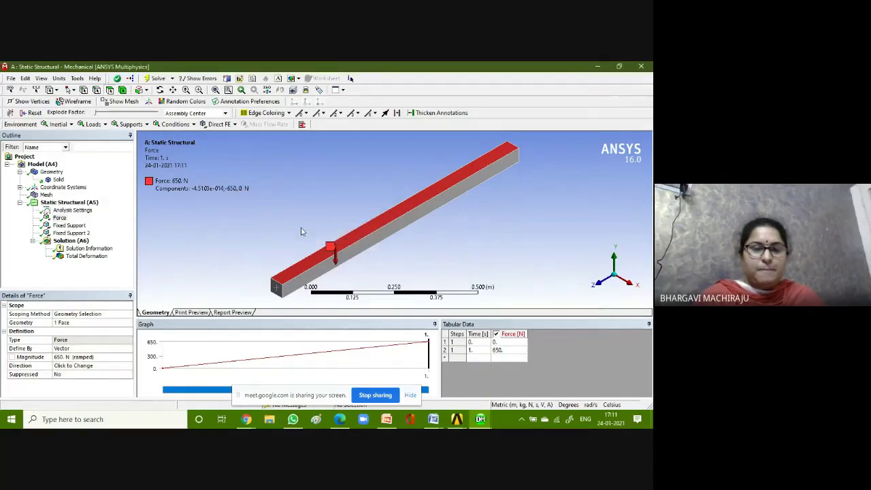
click(78, 257)
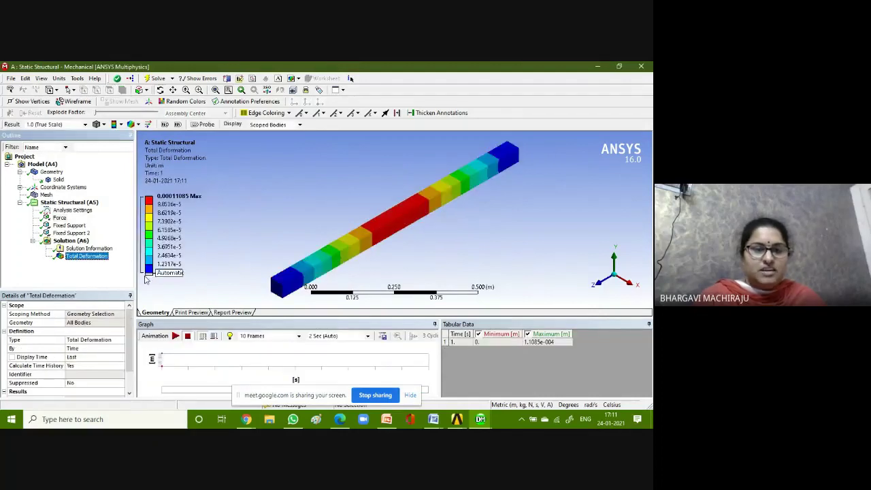
- Set the result scale to 4.5e+002 (Auto Scale) and animate the total deformation, examining the beam in side and isometric views
click(175, 336)
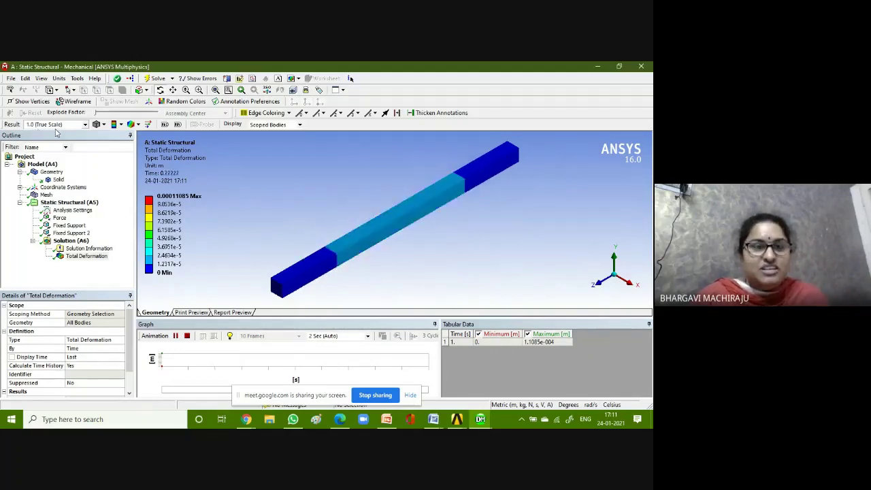
click(84, 126)
click(72, 152)
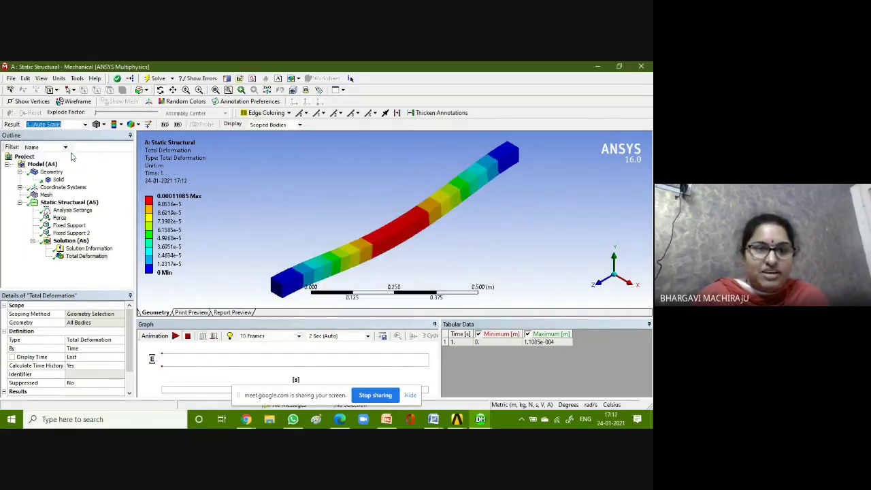
click(175, 336)
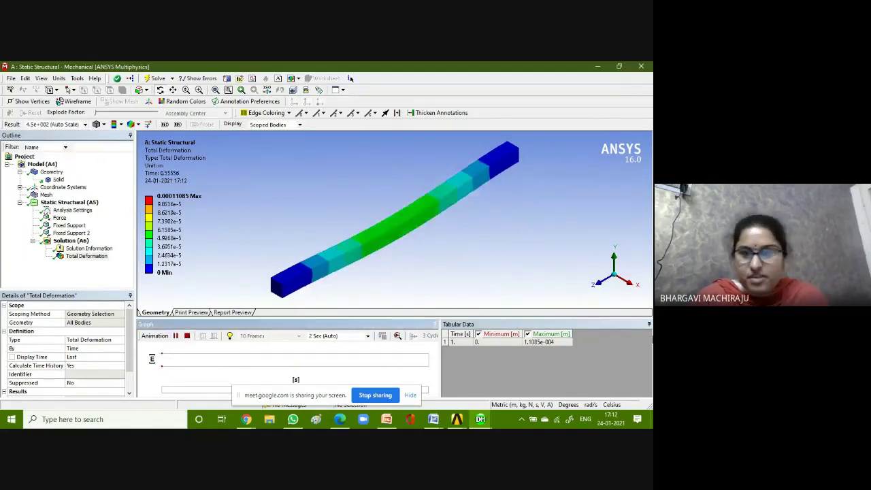
click(630, 290)
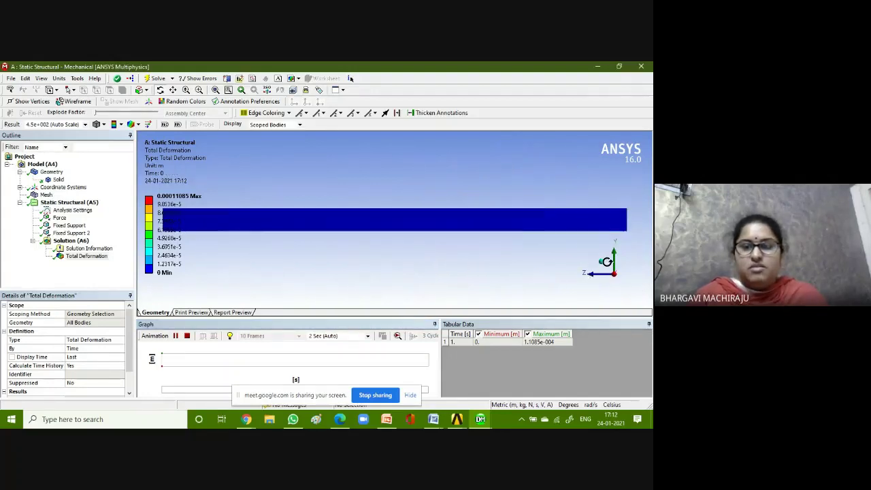
click(602, 267)
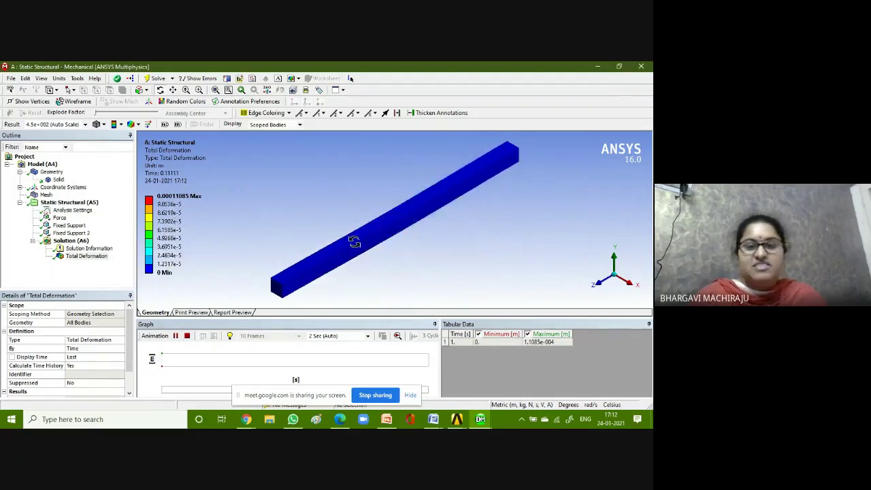
click(175, 337)
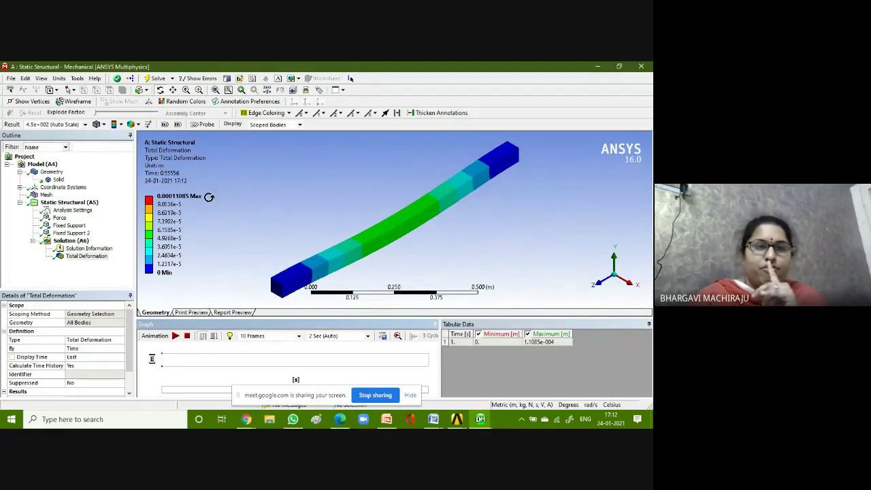
- View the beam geometry in DesignModeler and return to the deformation result in Mechanical
click(481, 420)
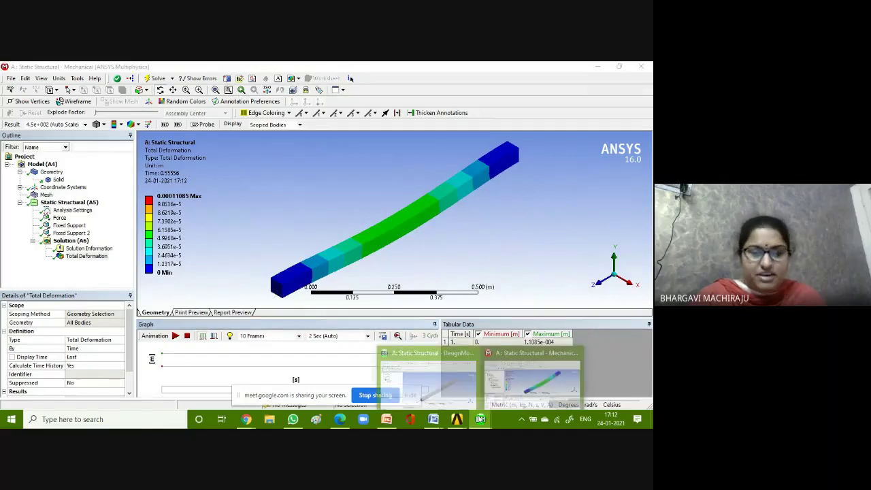
click(427, 379)
click(481, 419)
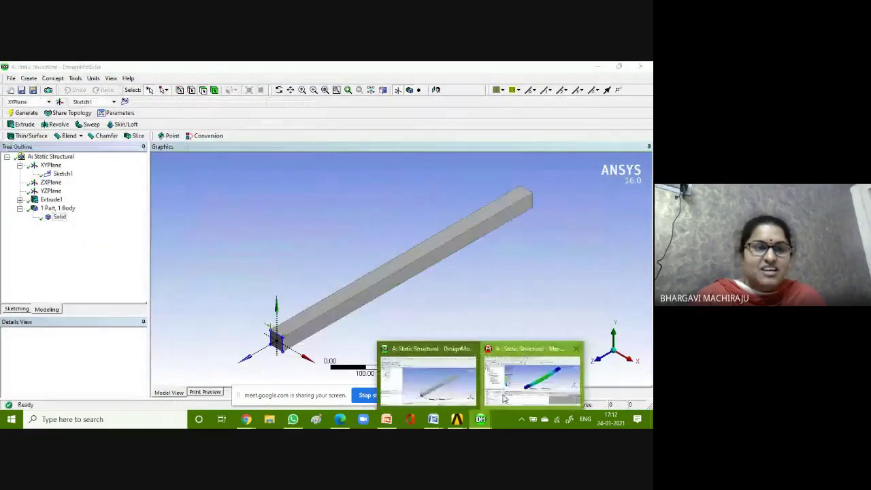
click(503, 399)
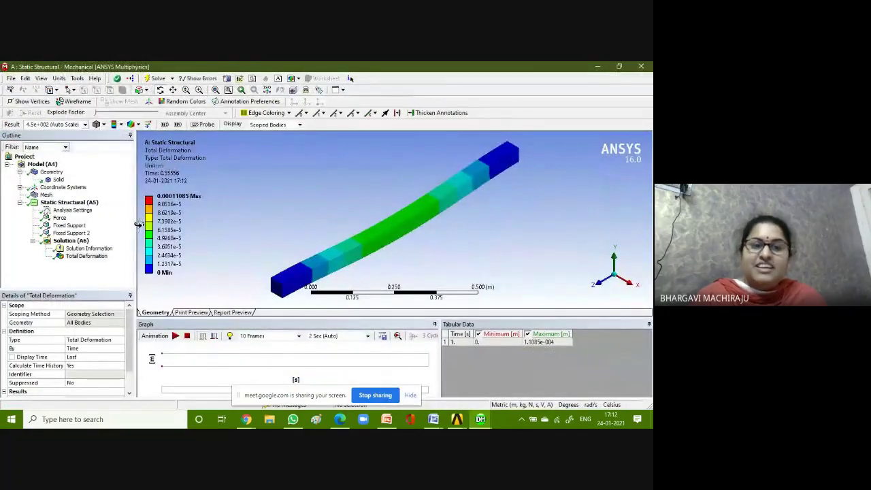
- Compare the deformation result in metre and millimetre units, ending with the unit system set to Metric (mm, kg, N, s, mV, mA)
click(58, 78)
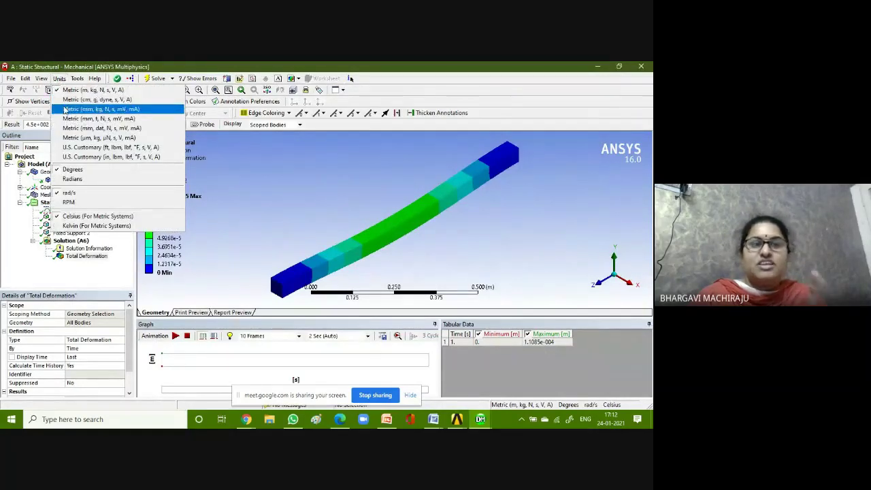
click(66, 110)
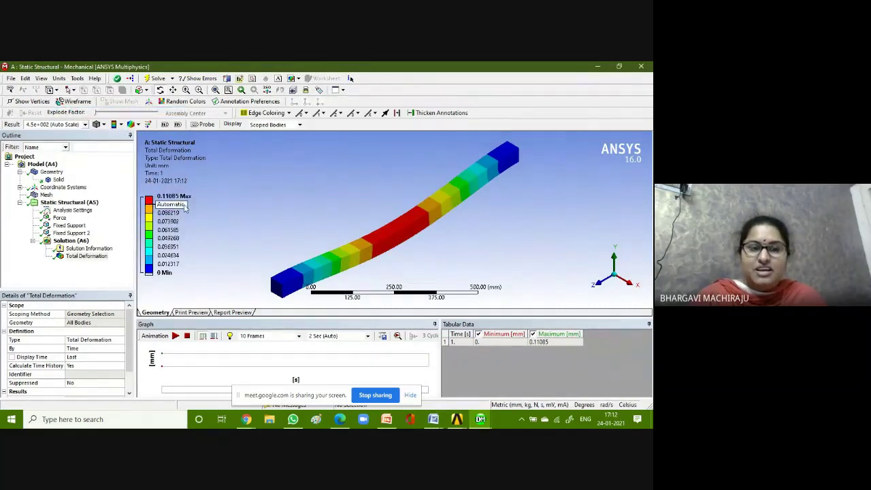
click(60, 79)
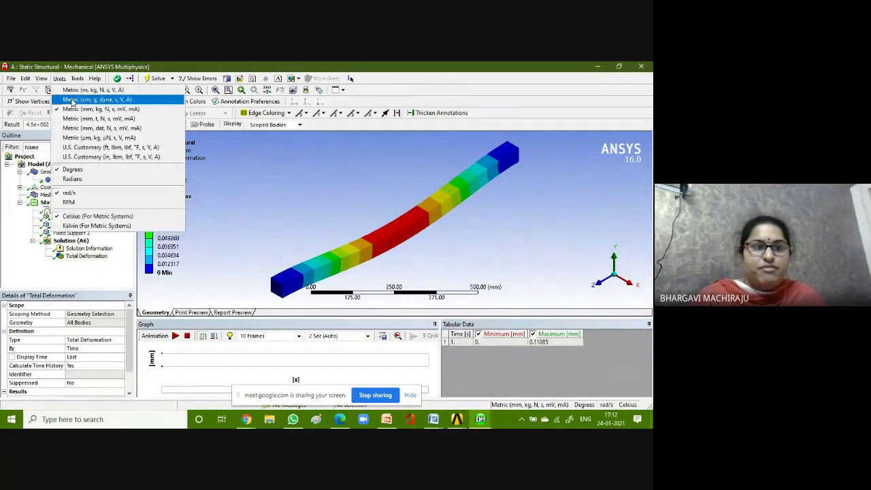
click(93, 89)
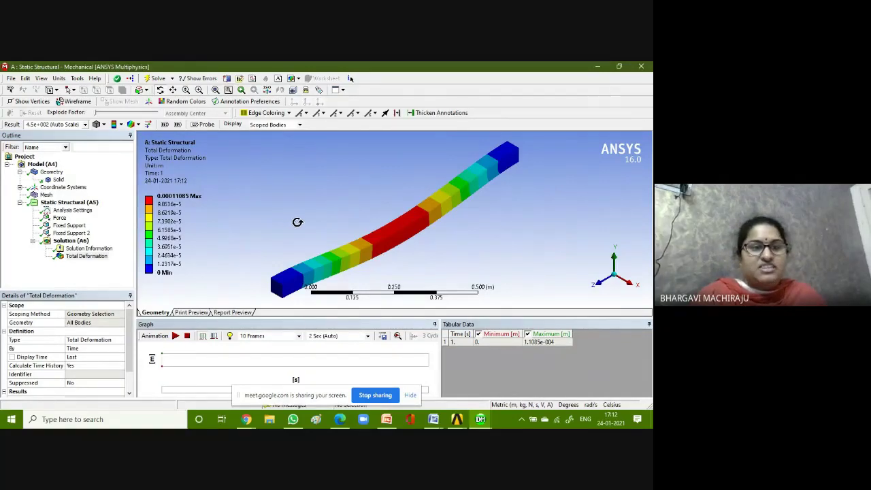
click(59, 79)
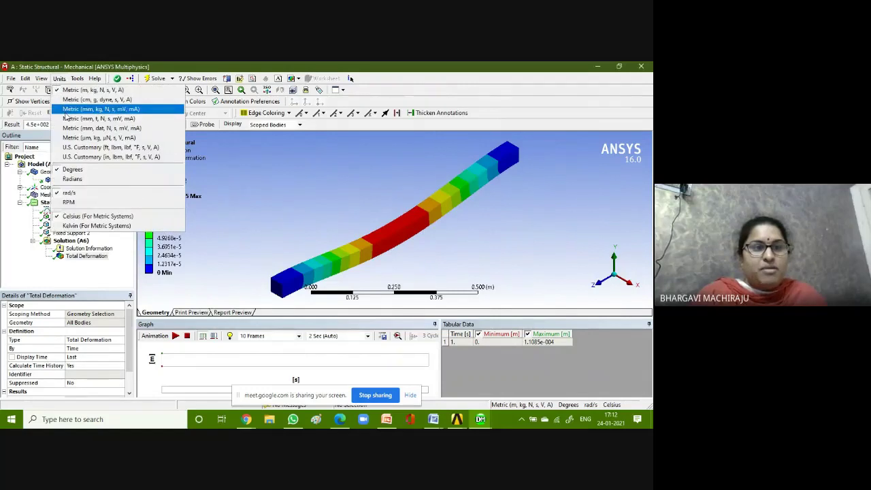
click(66, 111)
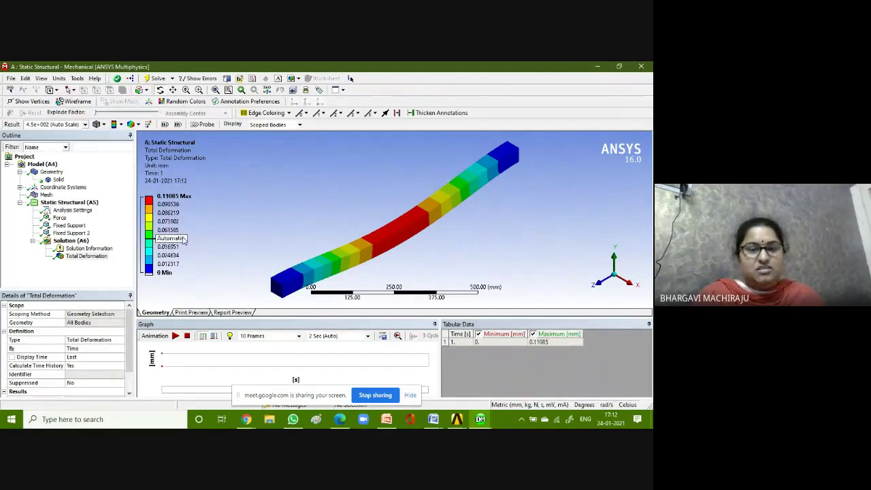